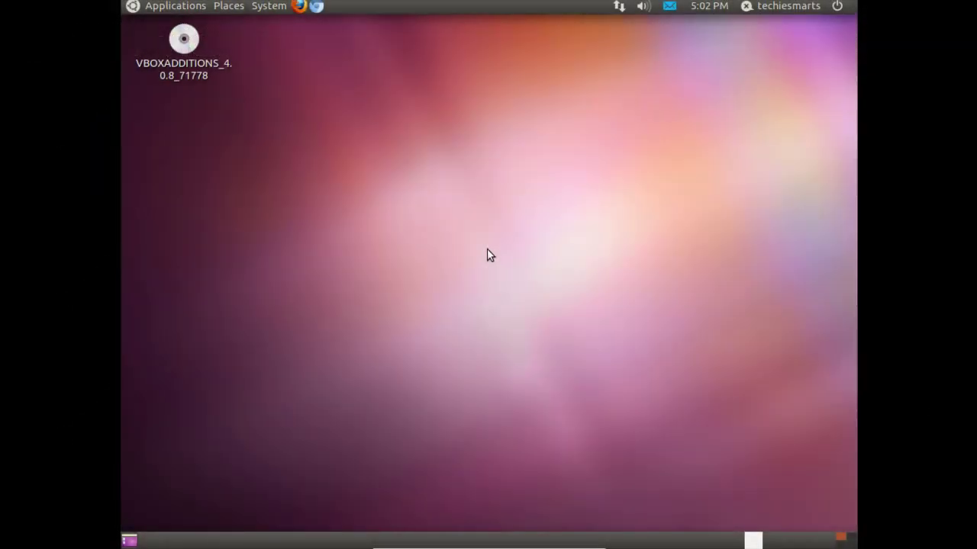
left_click(187, 9)
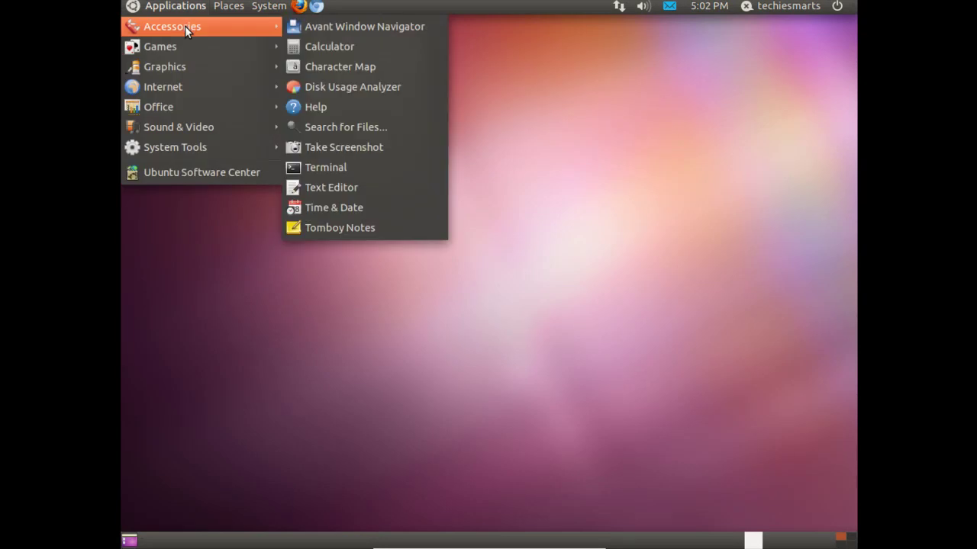
mouse_move(203, 147)
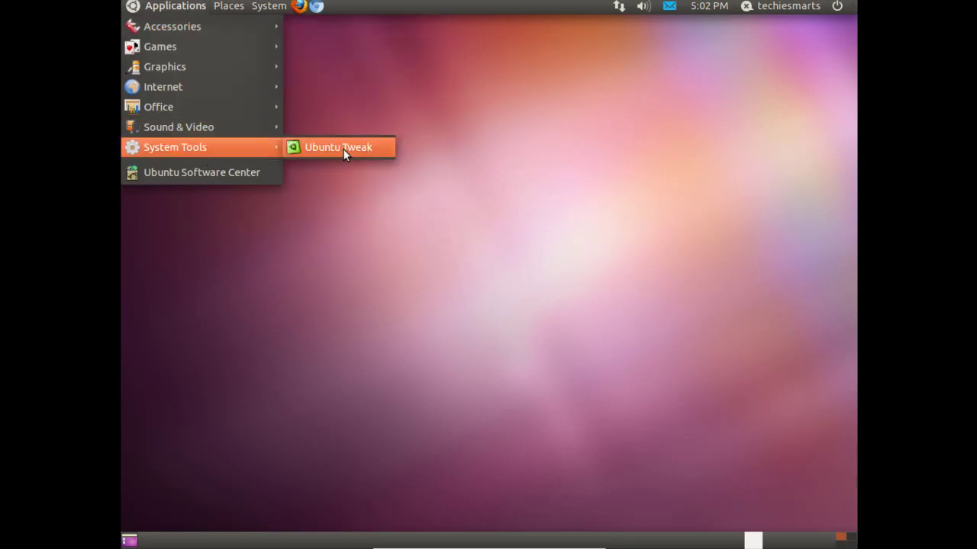
mouse_move(255, 26)
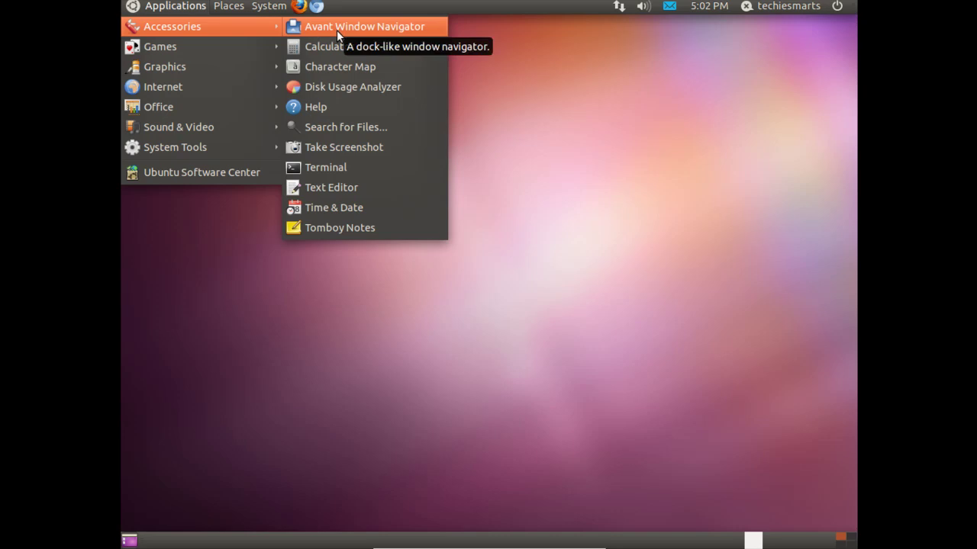
left_click(557, 101)
Delete the desktop's lower panel and confirm its removal.
right_click(309, 542)
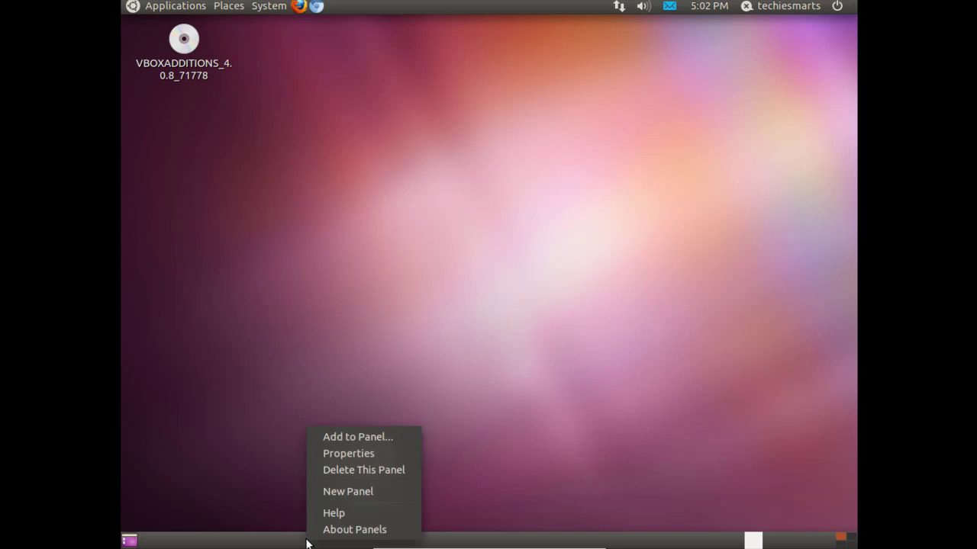
left_click(363, 473)
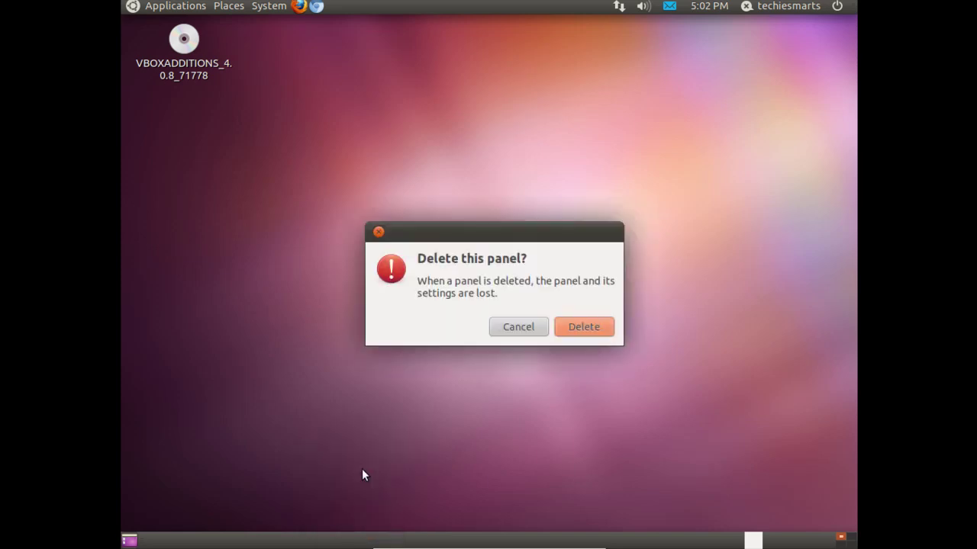
left_click(585, 328)
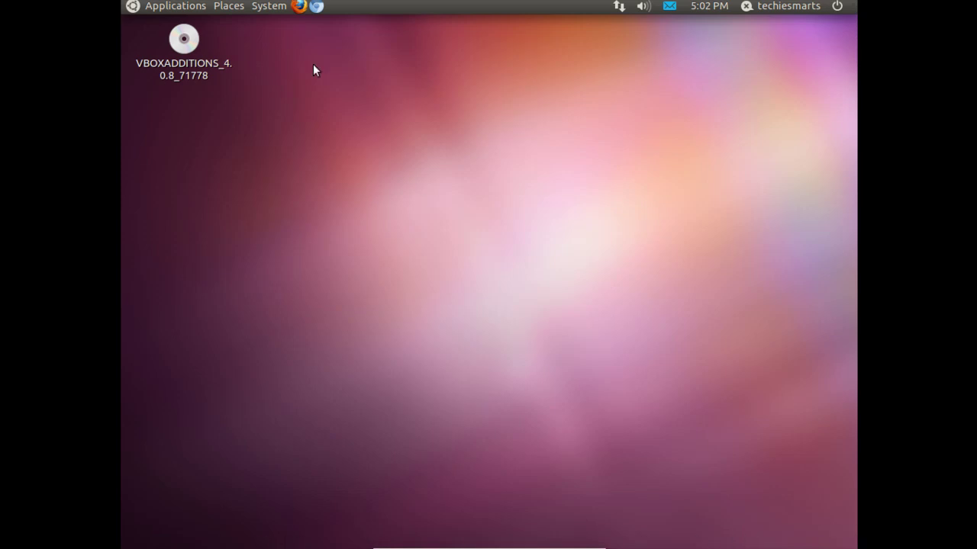
Launch Avant Window Navigator and open its dock preferences, moving the settings window clear of the dock.
left_click(176, 6)
mouse_move(263, 29)
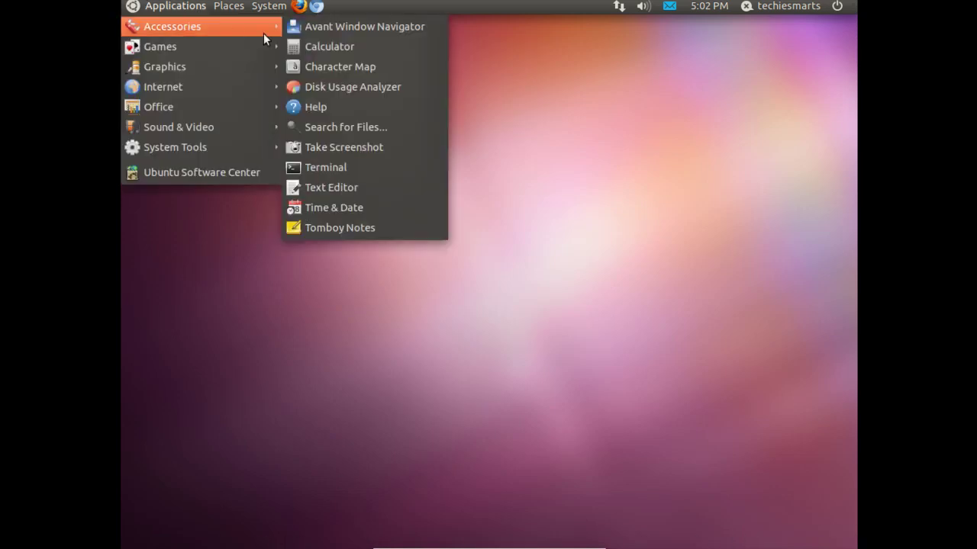
left_click(359, 29)
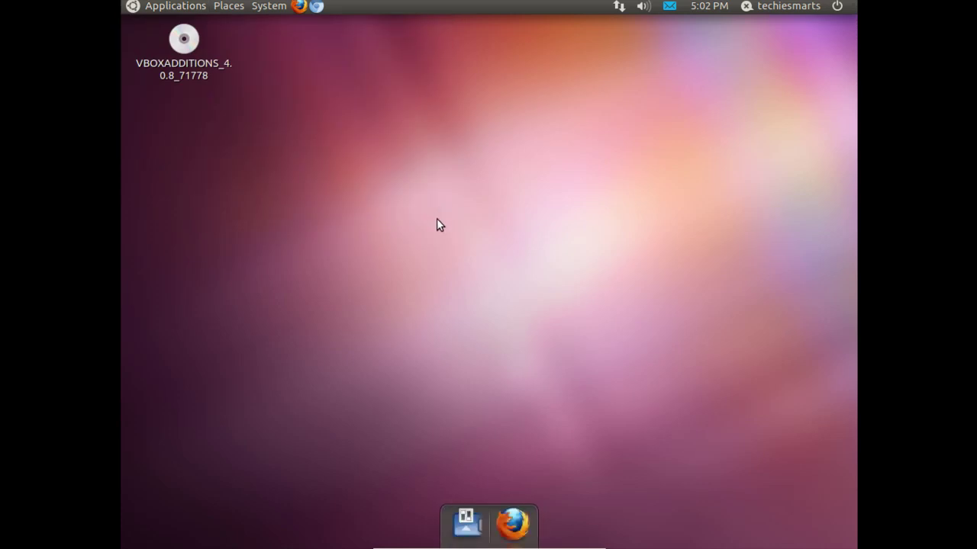
right_click(489, 540)
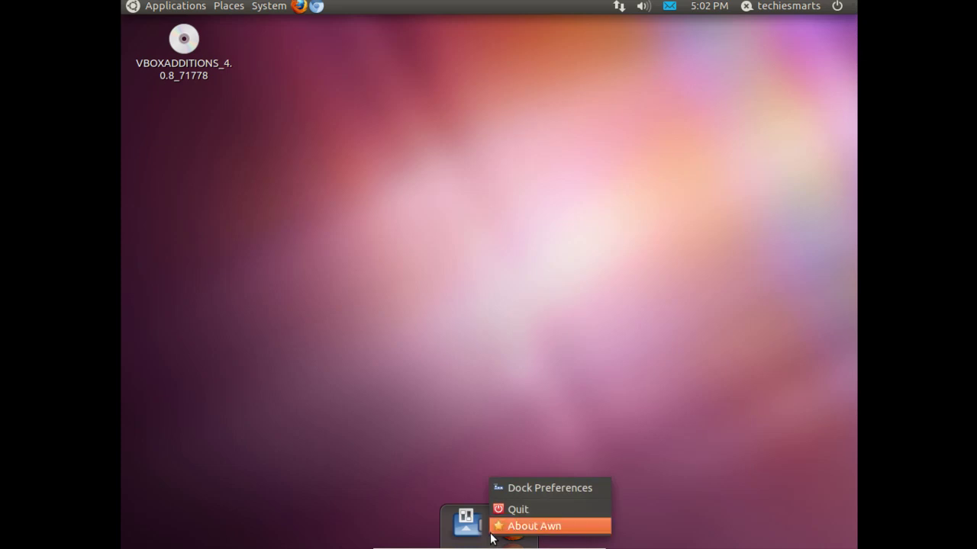
left_click(534, 490)
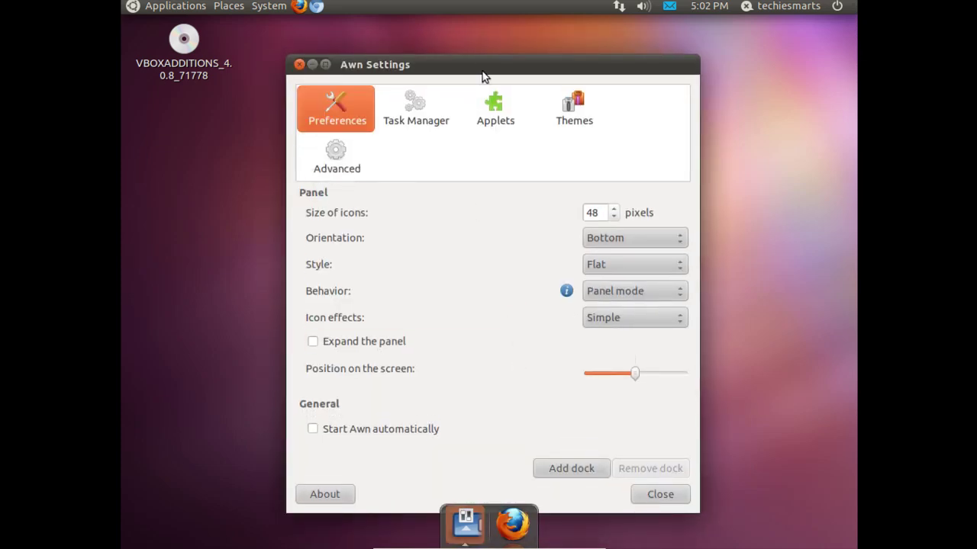
left_click_drag(484, 73, 480, 41)
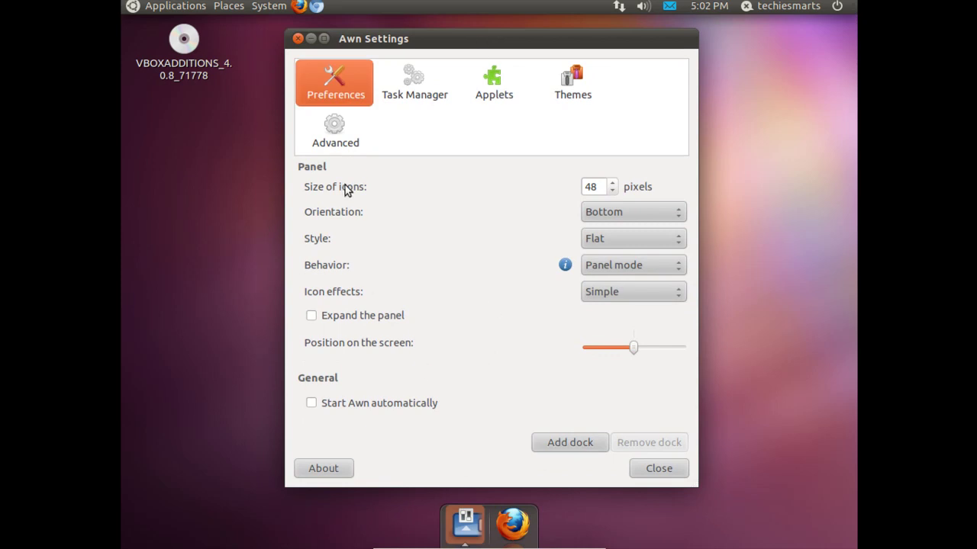
Try the dock orientations Top, Right and Left, and return the orientation to Bottom.
left_click(616, 213)
left_click(610, 190)
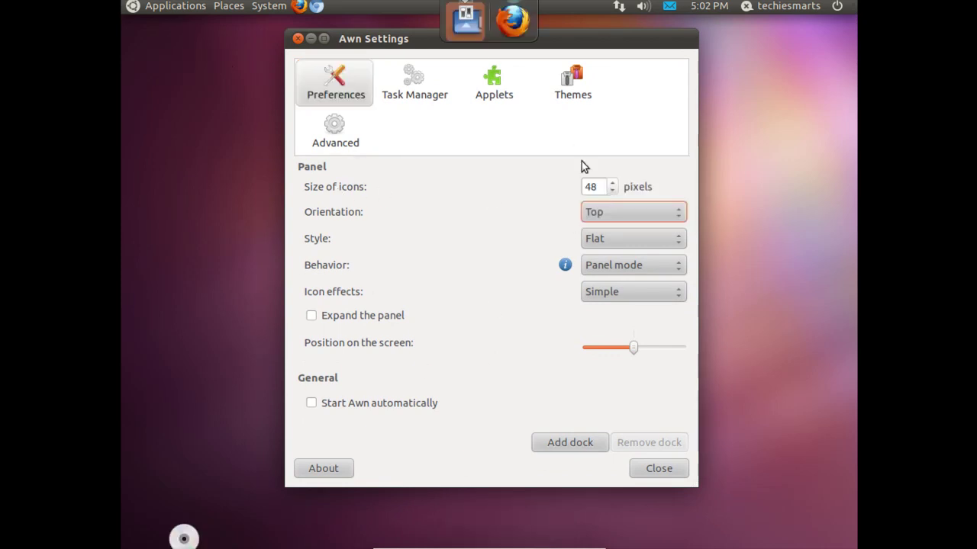
left_click(601, 213)
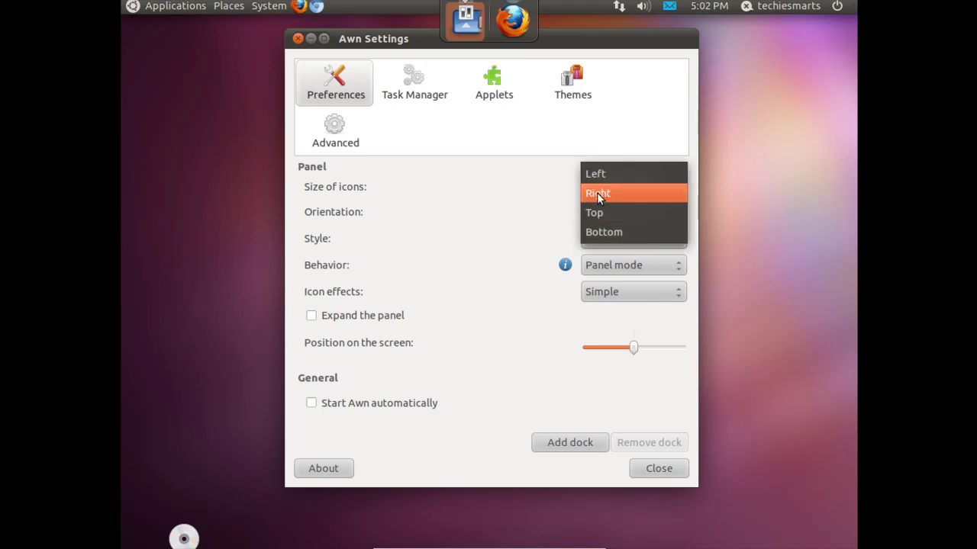
left_click(599, 195)
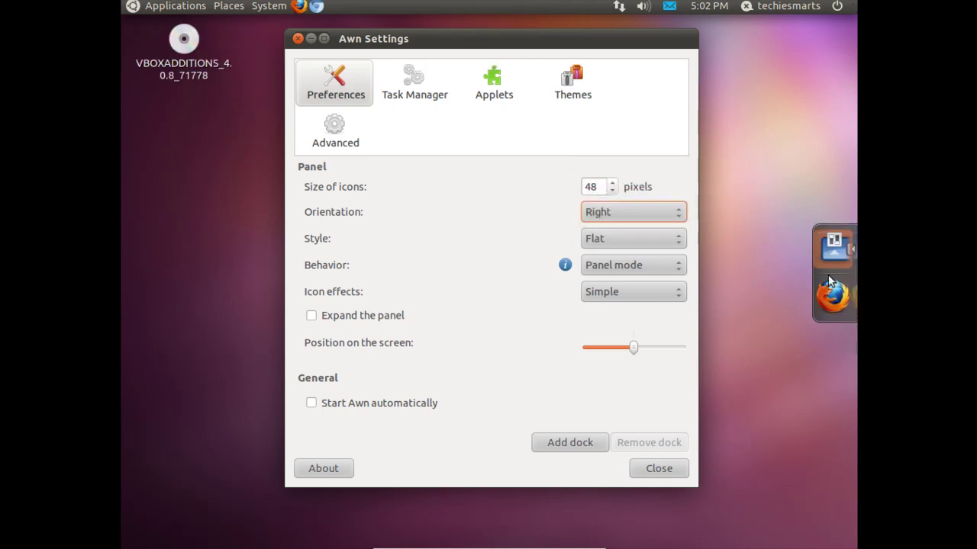
left_click(630, 216)
left_click(609, 195)
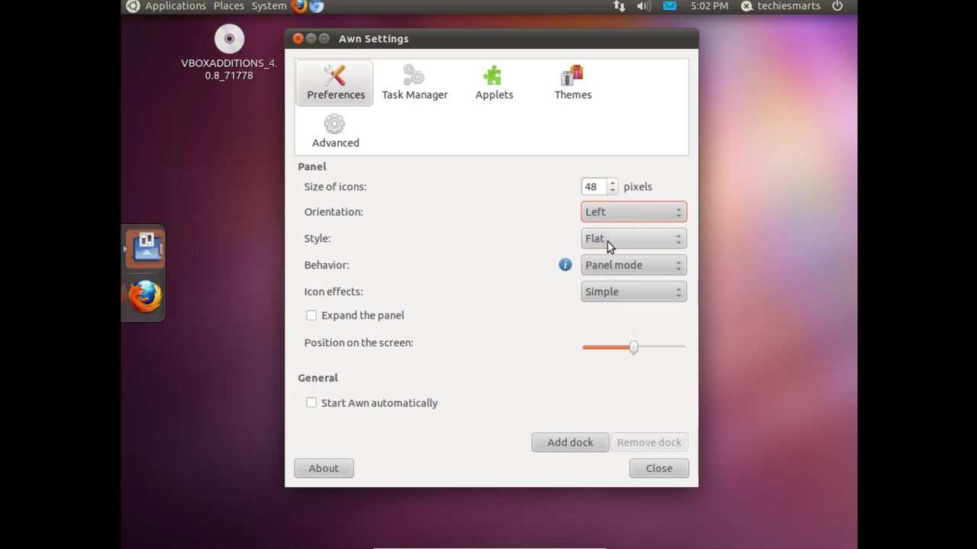
left_click(636, 213)
left_click(620, 271)
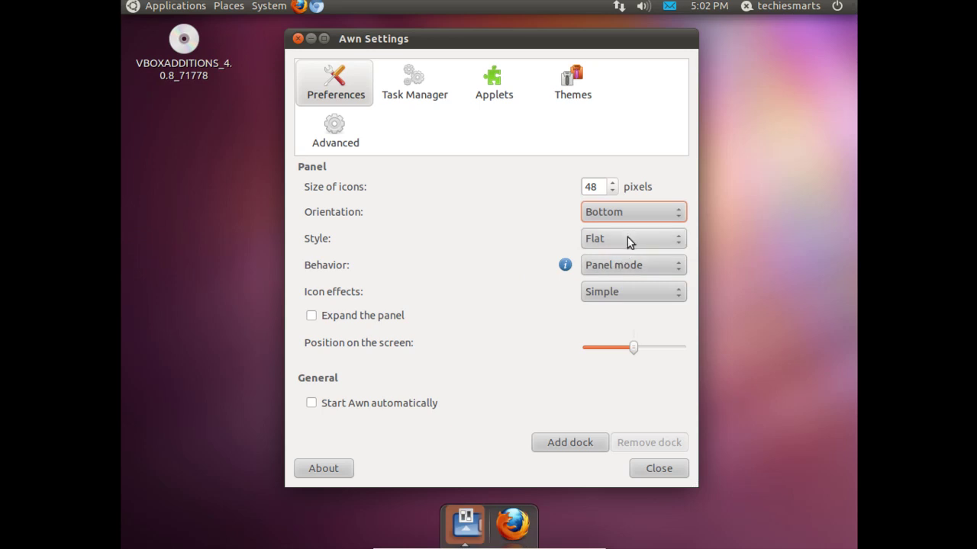
Try the Always visible dock behavior while moving the settings window, and return the behavior to Panel mode.
left_click(621, 267)
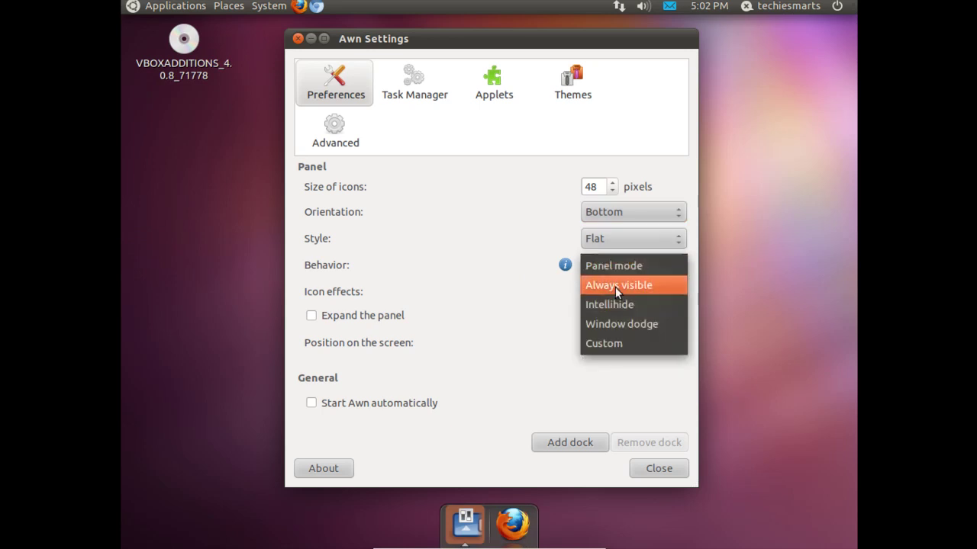
left_click(615, 287)
mouse_move(556, 39)
left_mouse_down()
mouse_move(555, 109)
mouse_move(546, 32)
left_mouse_up()
left_click(611, 231)
left_click(610, 232)
left_click(619, 258)
left_click(617, 239)
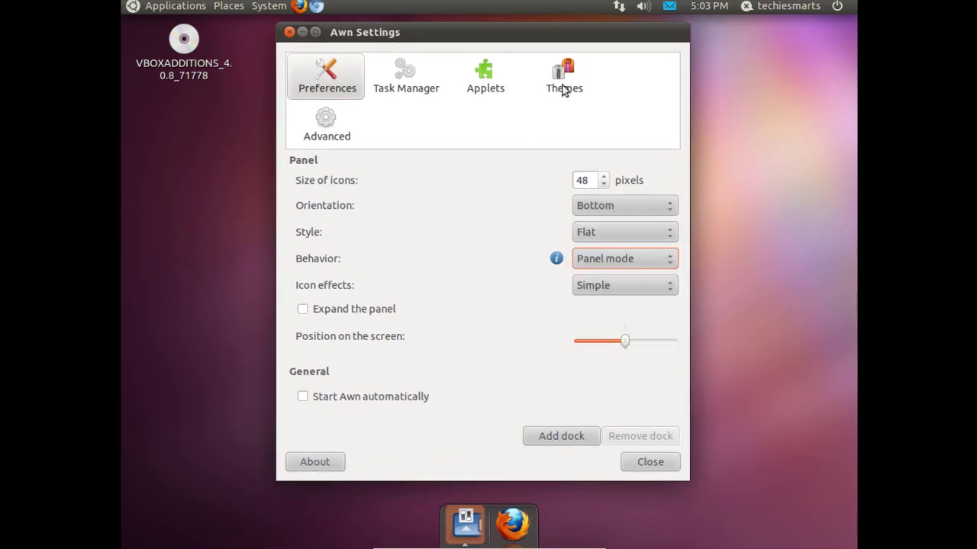
Try the Window dodge dock behavior by moving the settings window over and away from the dock.
mouse_move(547, 35)
left_mouse_down()
mouse_move(554, 116)
mouse_move(549, 36)
left_mouse_up()
left_click(643, 262)
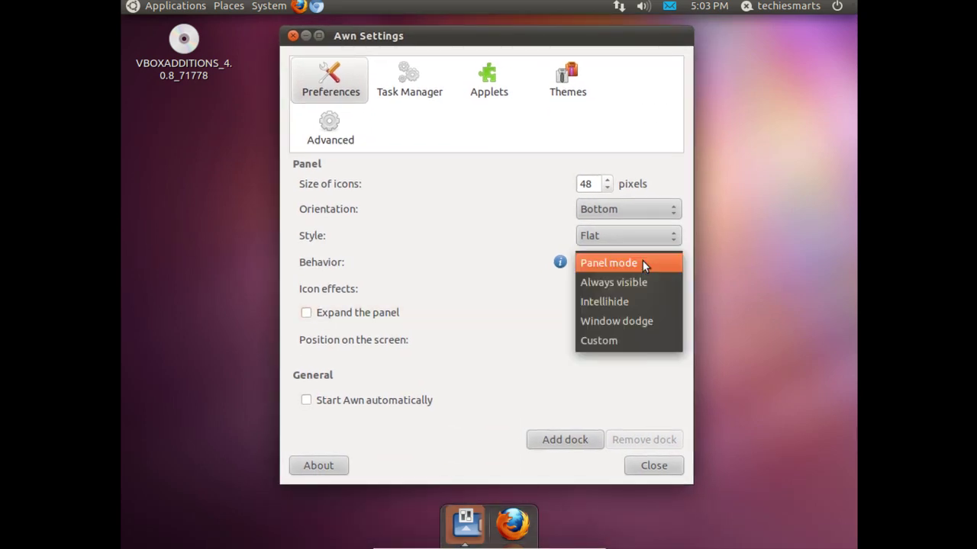
left_click(621, 321)
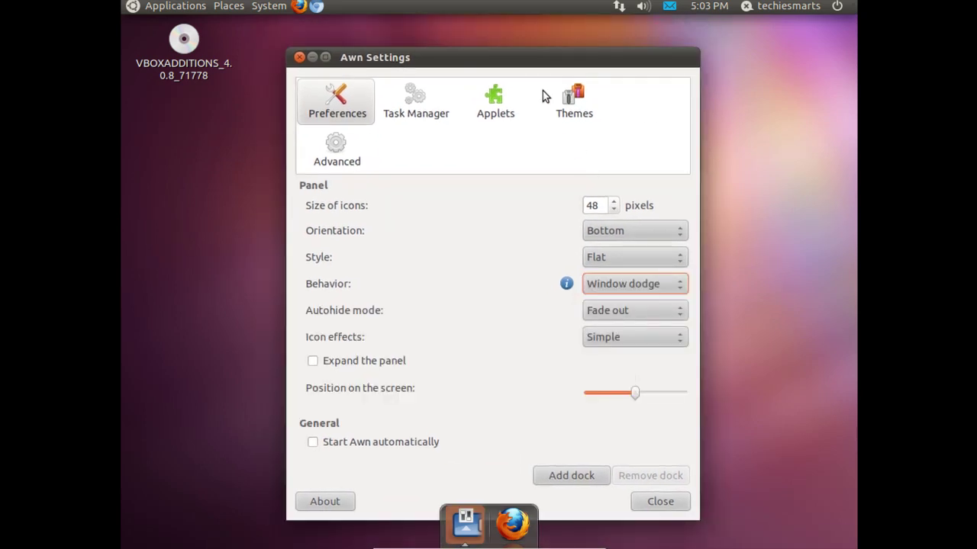
left_click_drag(535, 114, 527, 30)
Set the dock behavior to Intellihide and test it by moving the settings window.
left_click(626, 252)
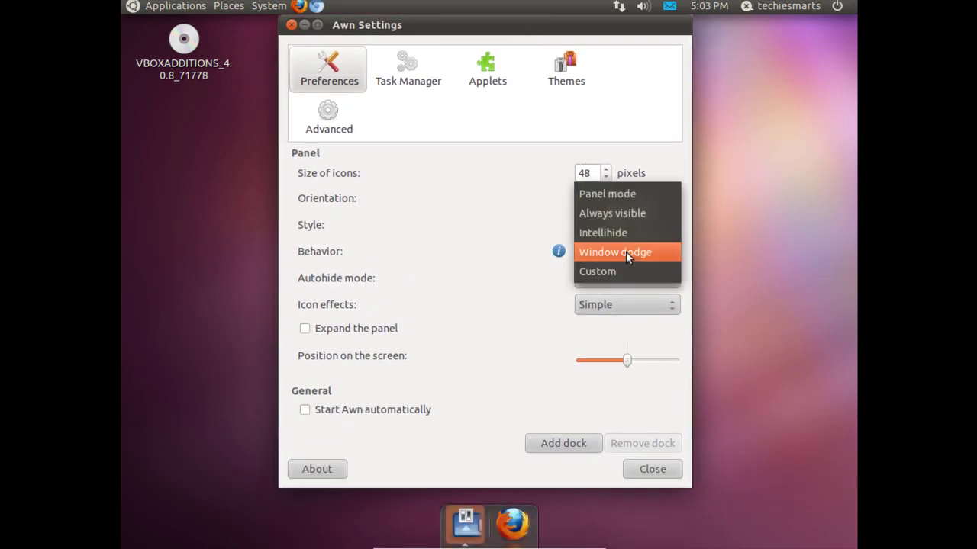
left_click(610, 231)
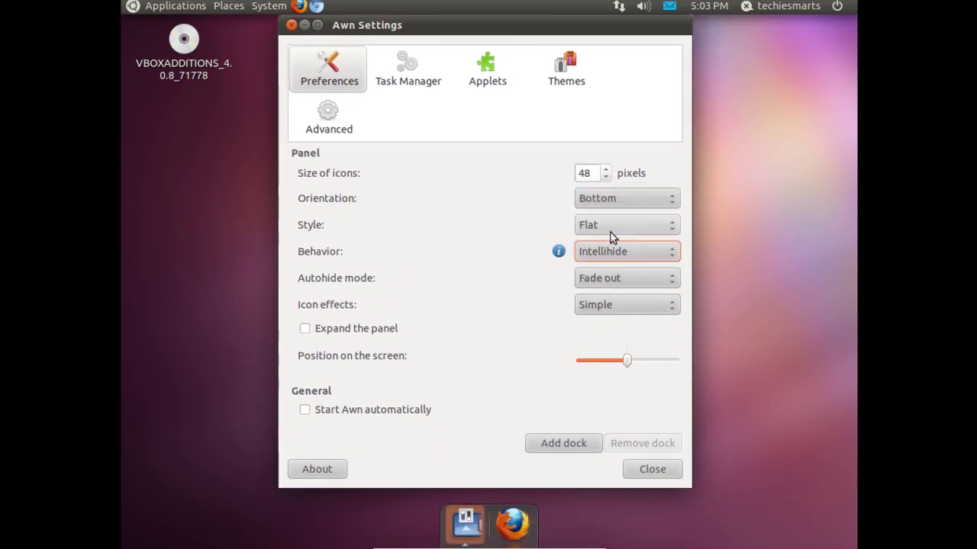
mouse_move(532, 37)
left_mouse_down()
mouse_move(524, 94)
mouse_move(527, 39)
left_mouse_up()
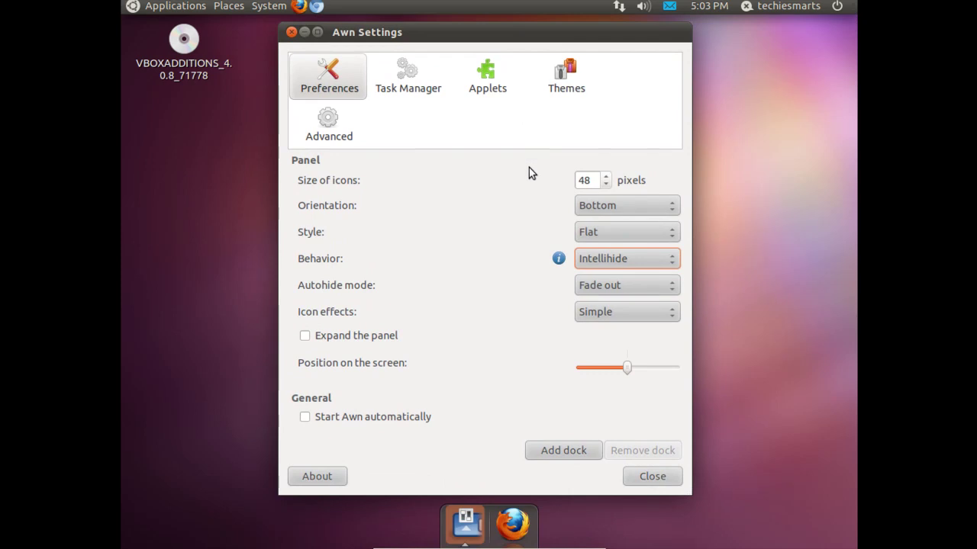
Try the Transparency and Keep below autohide modes by moving the settings window over the dock, and return the mode to Fade out.
left_click(614, 285)
left_click(608, 306)
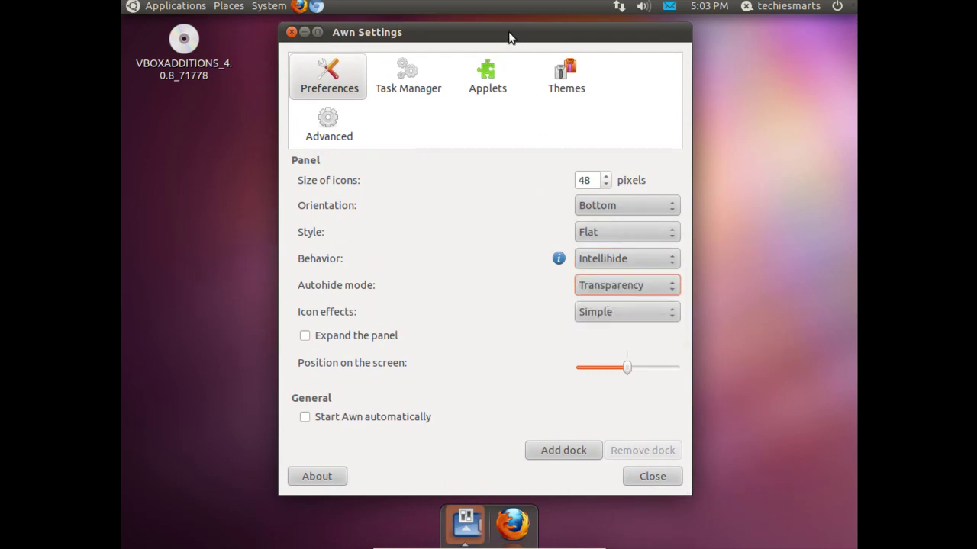
mouse_move(506, 35)
left_mouse_down()
mouse_move(506, 84)
mouse_move(506, 25)
mouse_move(499, 92)
mouse_move(512, 31)
left_mouse_up()
left_click(613, 283)
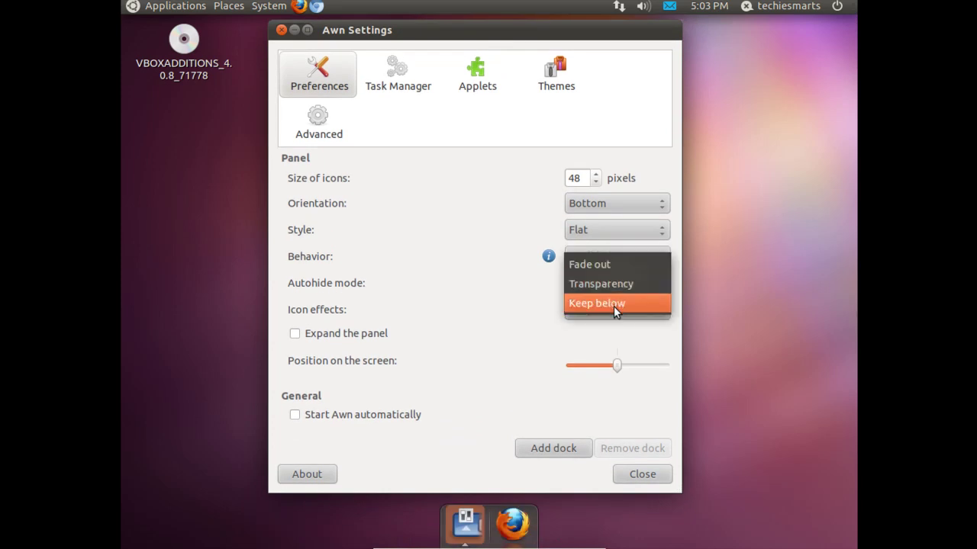
left_click(613, 303)
left_click_drag(492, 40, 536, 72)
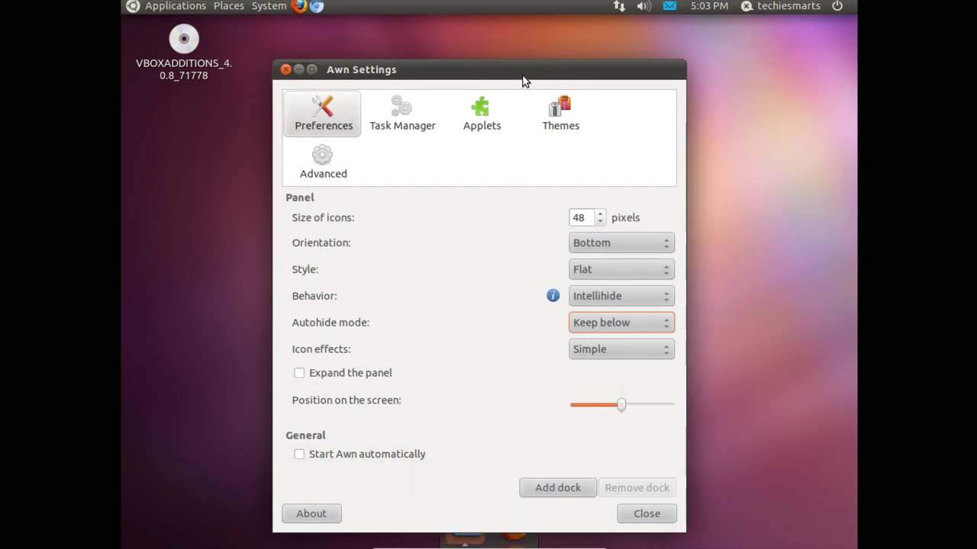
left_click_drag(526, 76, 528, 34)
left_click(637, 280)
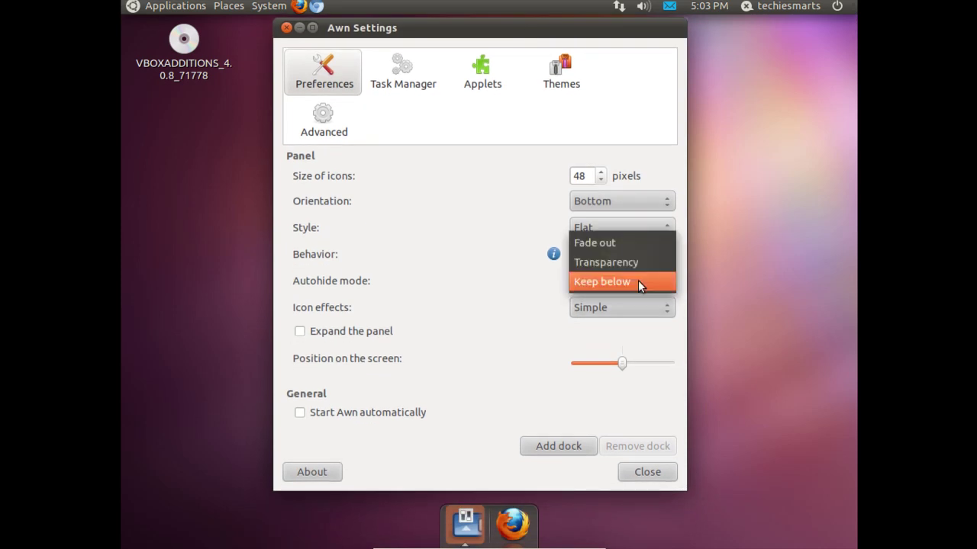
left_click(628, 240)
mouse_move(527, 35)
left_mouse_down()
mouse_move(525, 104)
mouse_move(521, 50)
left_mouse_up()
Try the 3d, Curved and Edgy styles on the dock.
left_click(640, 228)
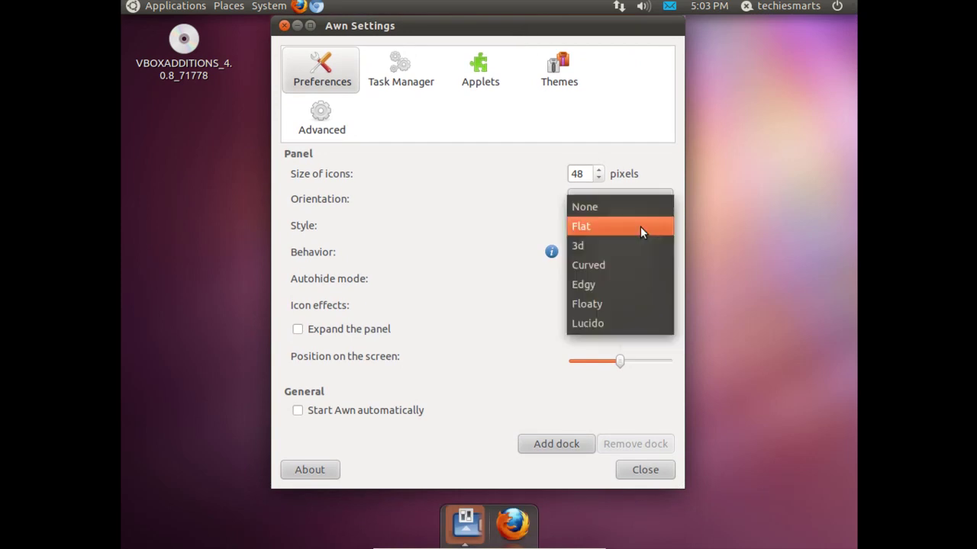
left_click(634, 244)
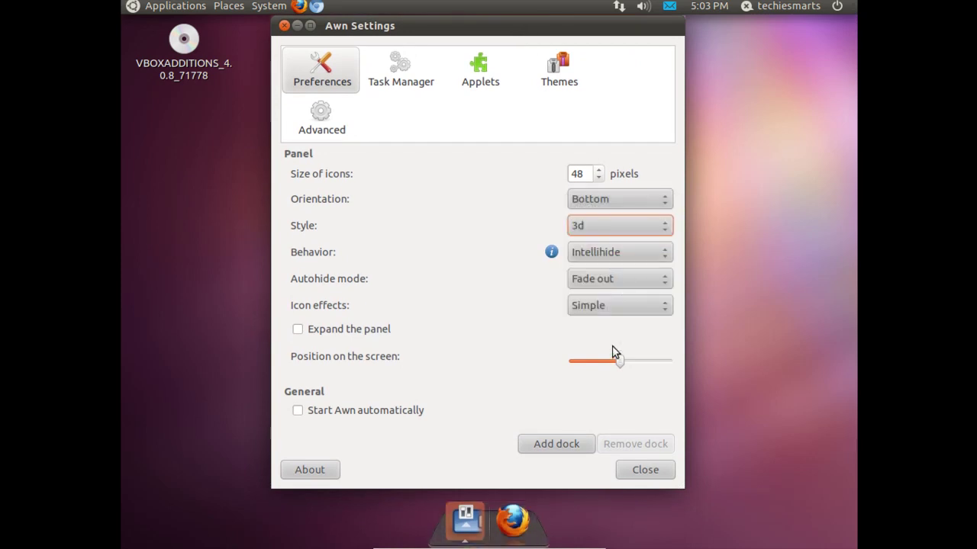
left_click(612, 232)
left_click(608, 245)
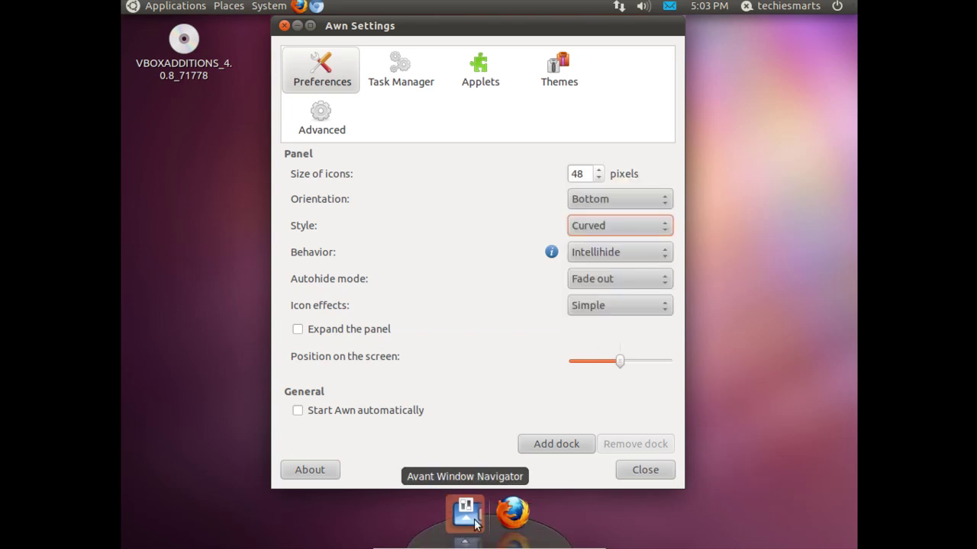
left_click(603, 225)
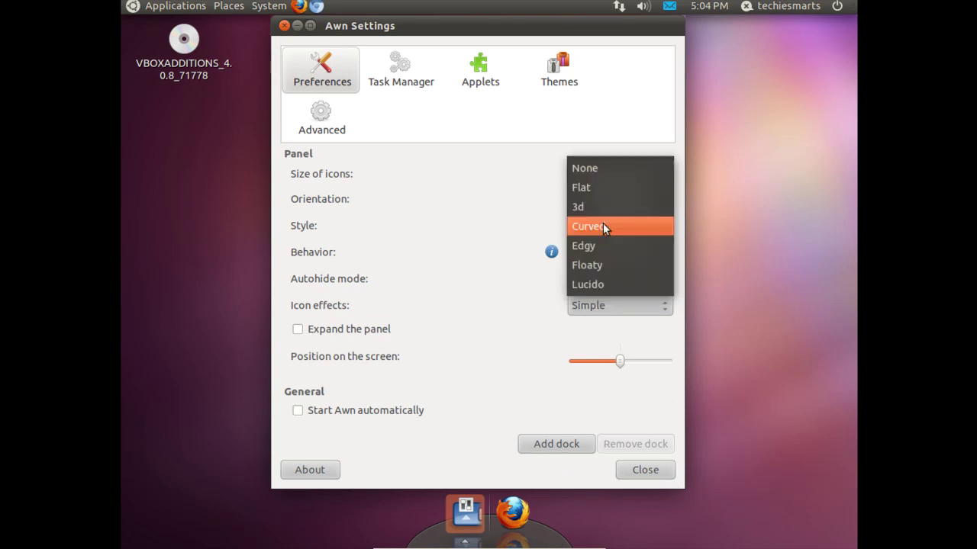
left_click(603, 245)
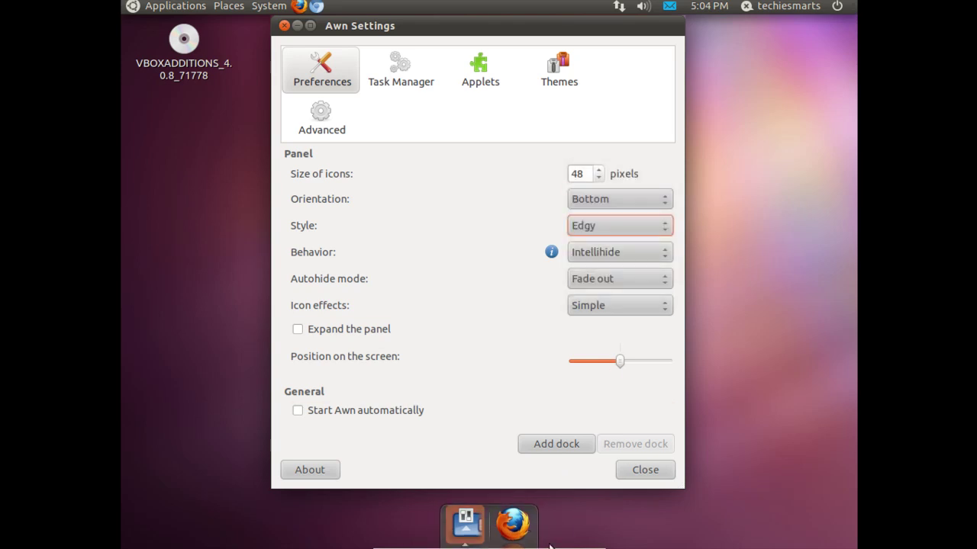
Set the dock style to Floaty and its orientation to Left.
left_click(622, 226)
left_click(619, 241)
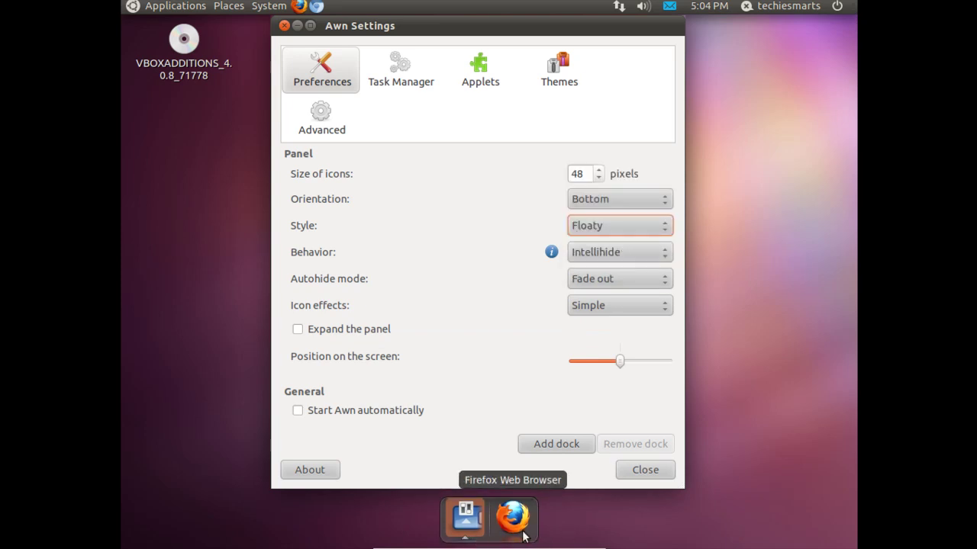
left_click(618, 203)
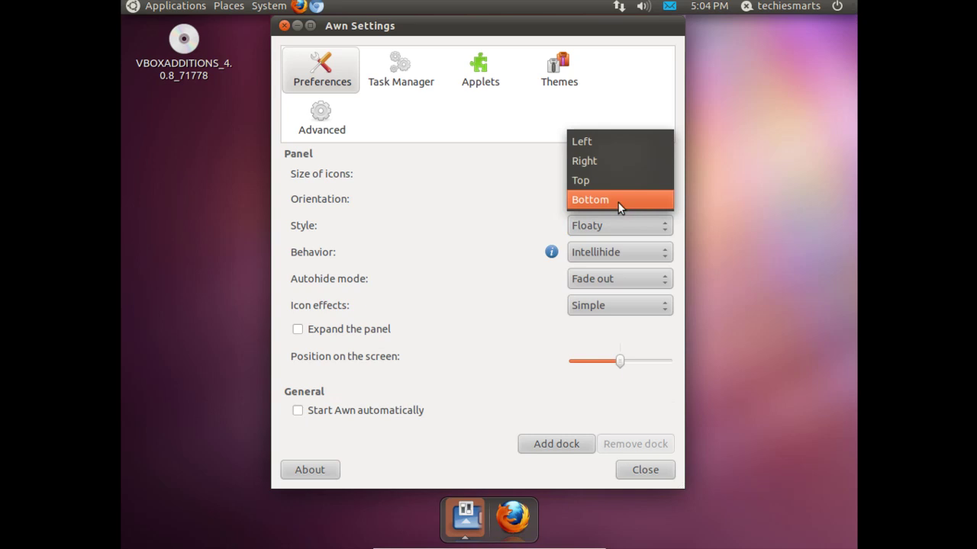
left_click(599, 146)
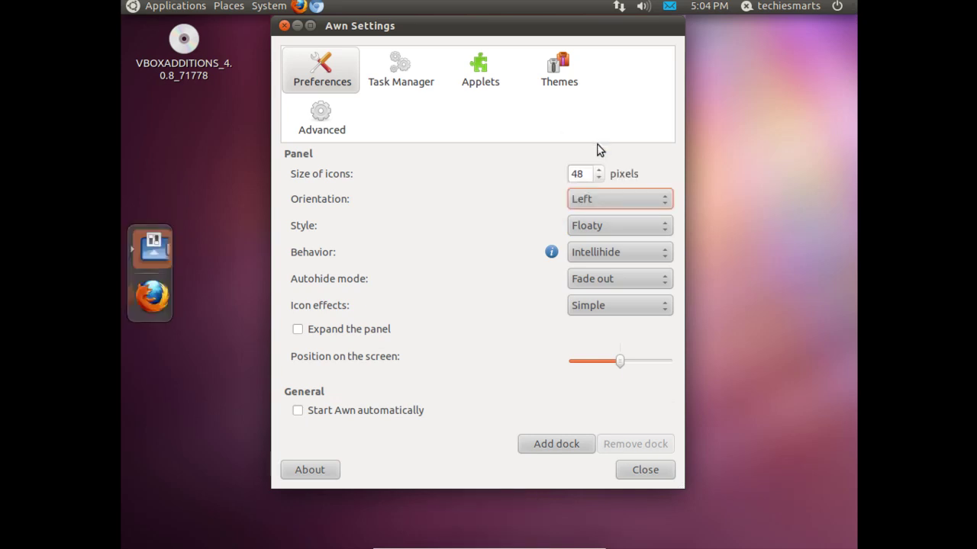
Set the dock orientation to Bottom and its style to Lucido.
left_click(616, 204)
left_click(614, 253)
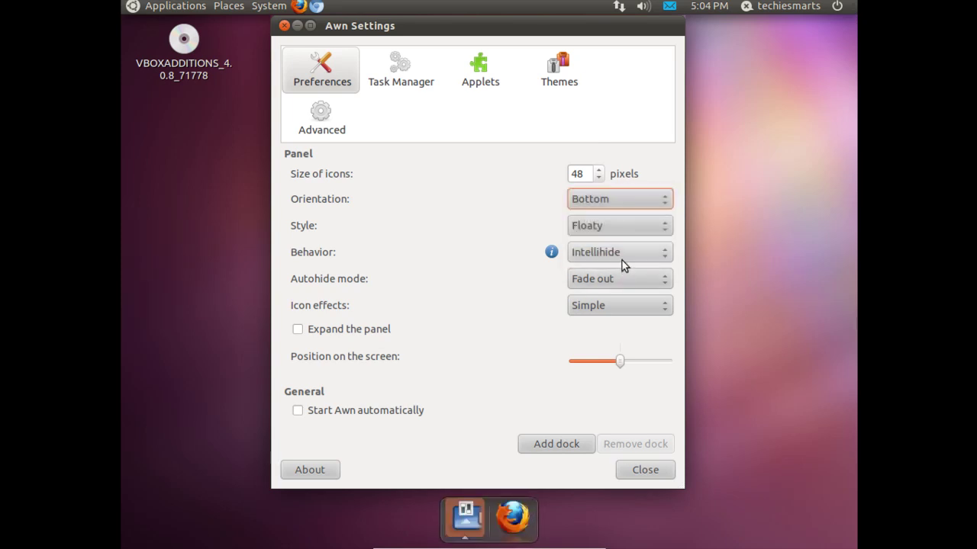
left_click(602, 227)
left_click(608, 247)
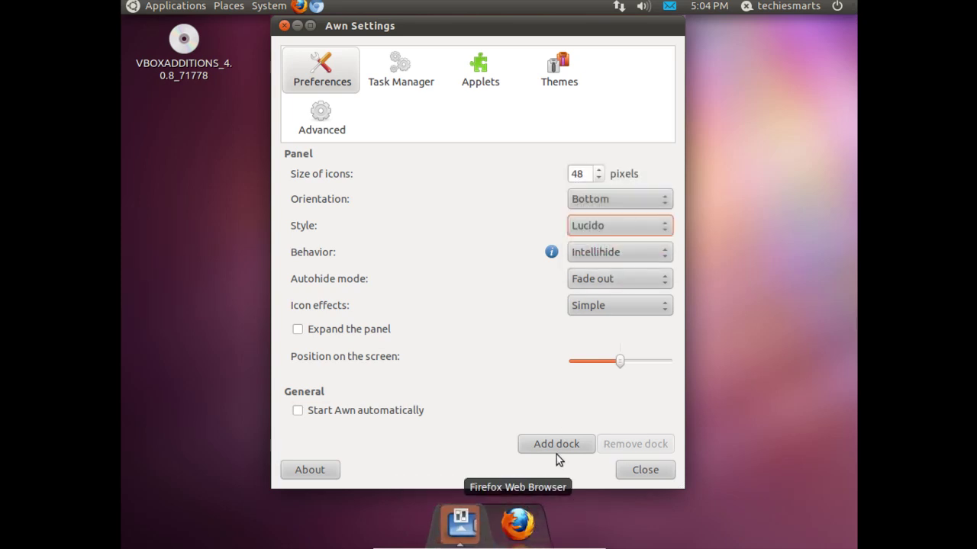
Try dock icon sizes of 68 pixels and 5 pixels.
left_click(600, 172)
left_click(599, 173)
left_click(600, 172)
left_click(600, 172)
left_click(600, 172)
left_click(599, 173)
left_click(600, 173)
left_click(599, 172)
left_click(600, 173)
left_click(600, 173)
left_click(600, 173)
left_click(599, 172)
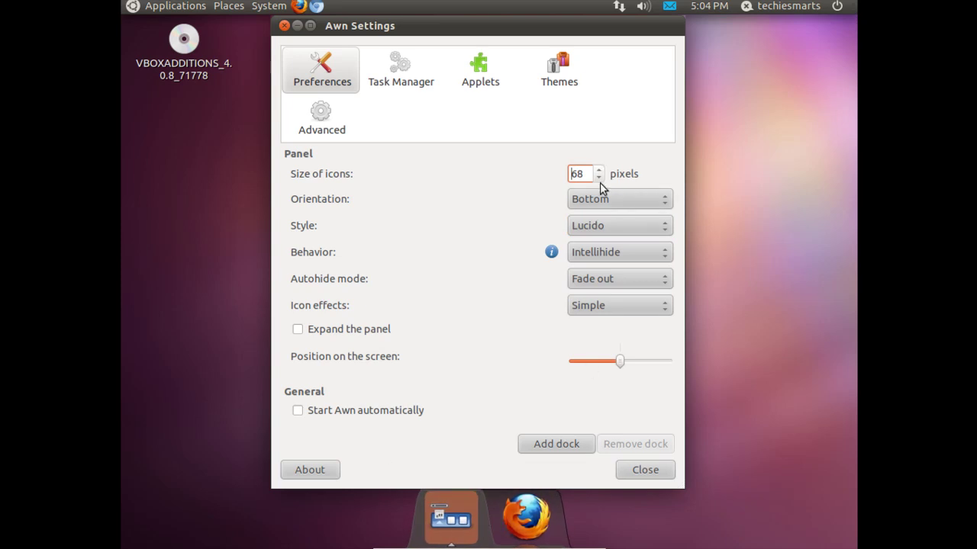
left_click_drag(600, 180, 600, 180)
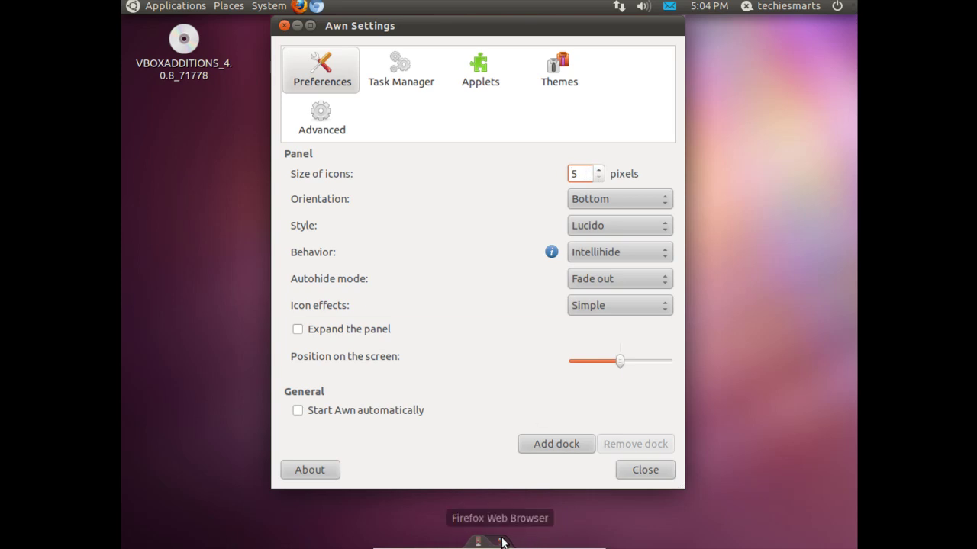
Set the dock's icon size to 38 pixels and keep the Bottom orientation.
double_click(580, 174)
type("38")
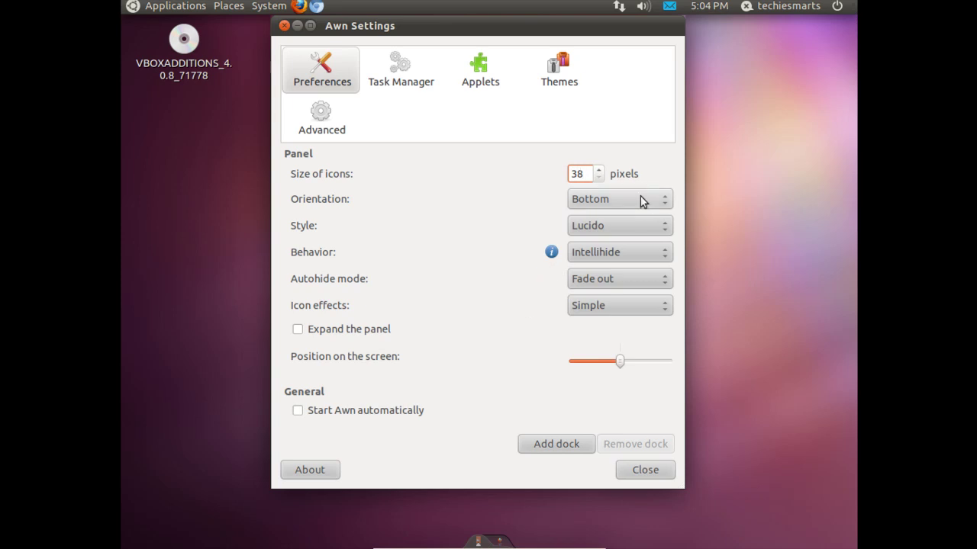
left_click(650, 193)
left_click(542, 281)
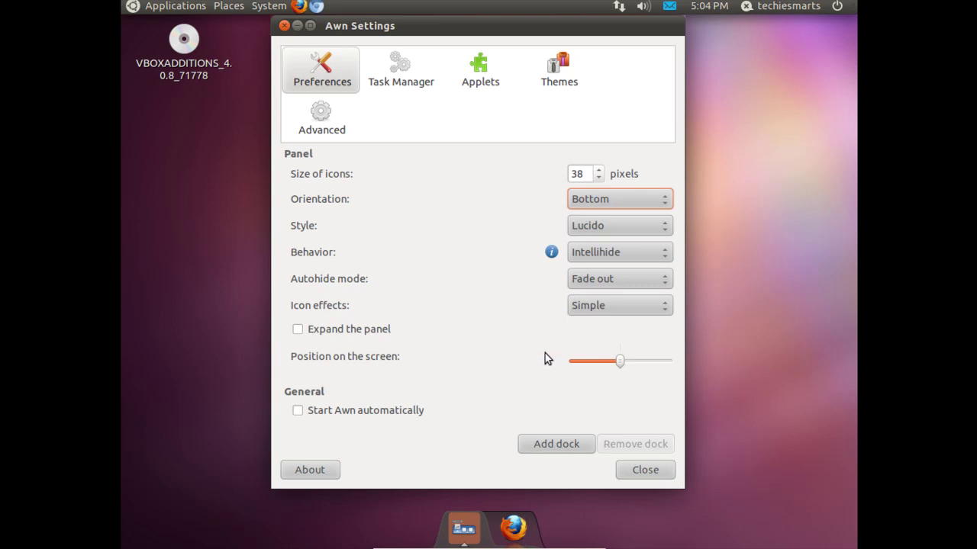
Try expanding the panel and shifting its icons to the far left with the screen position setting.
left_click(622, 365)
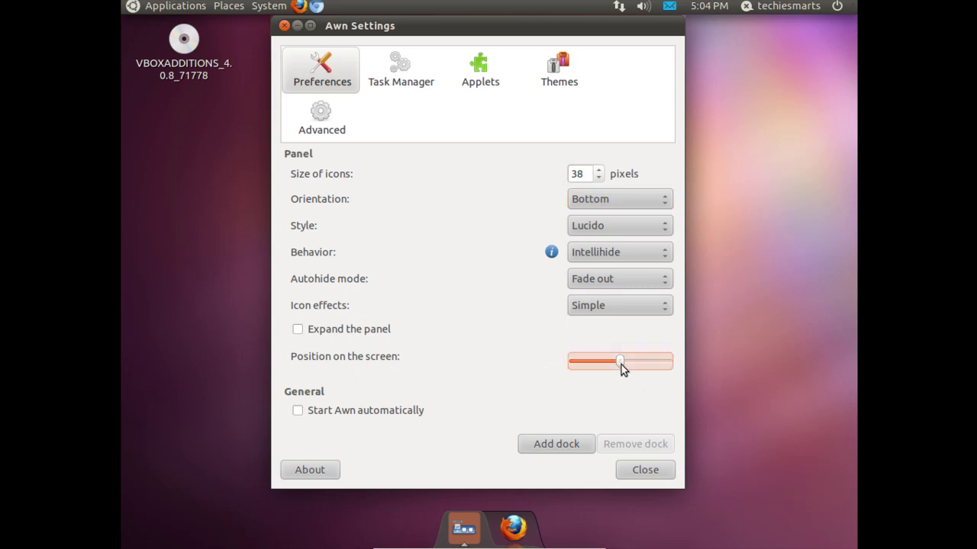
mouse_move(616, 364)
left_mouse_down()
mouse_move(573, 366)
mouse_move(676, 363)
mouse_move(619, 364)
left_mouse_up()
left_click(297, 330)
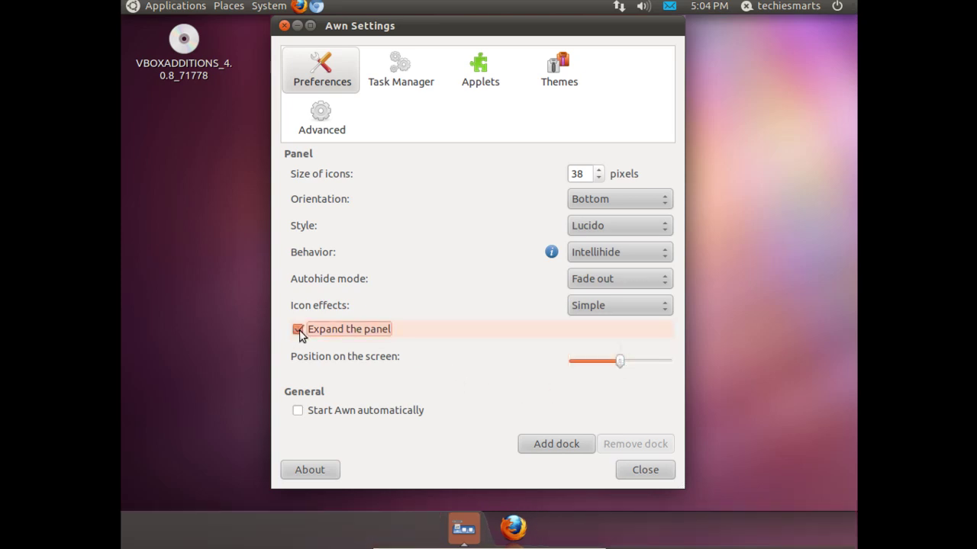
left_click_drag(620, 362, 534, 398)
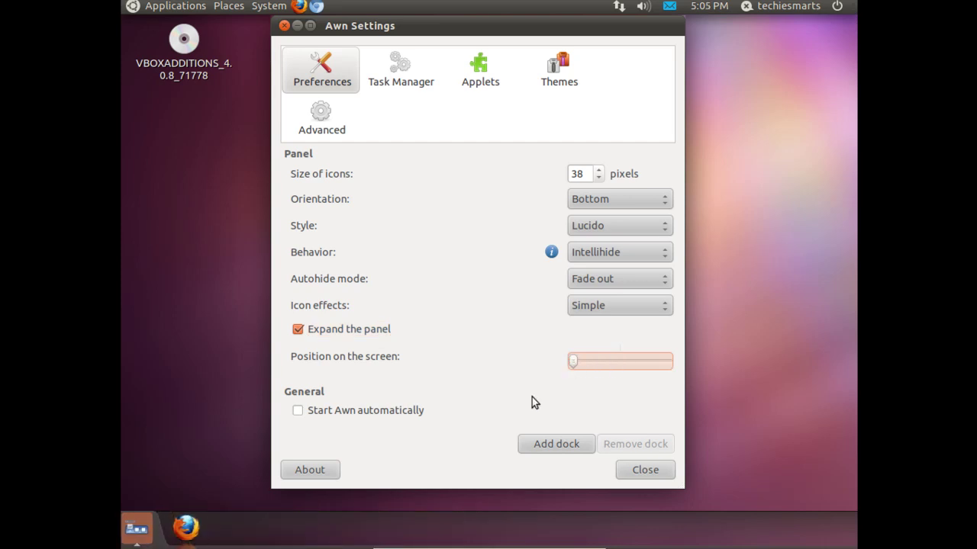
Set Awn to start automatically and agree to create the autostart directory.
left_click(298, 412)
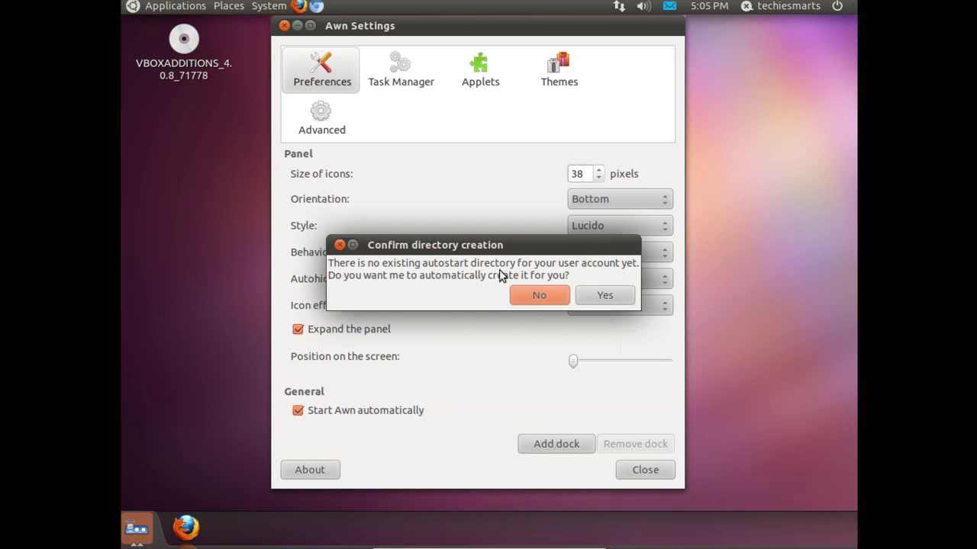
left_click(614, 300)
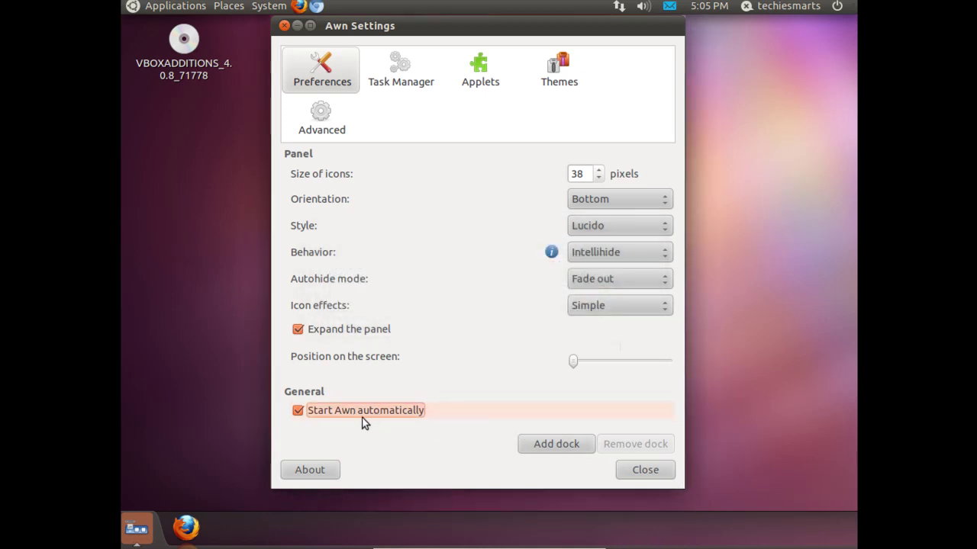
Return the dock icons to the middle of the screen and turn off panel expansion.
left_click_drag(572, 364, 622, 364)
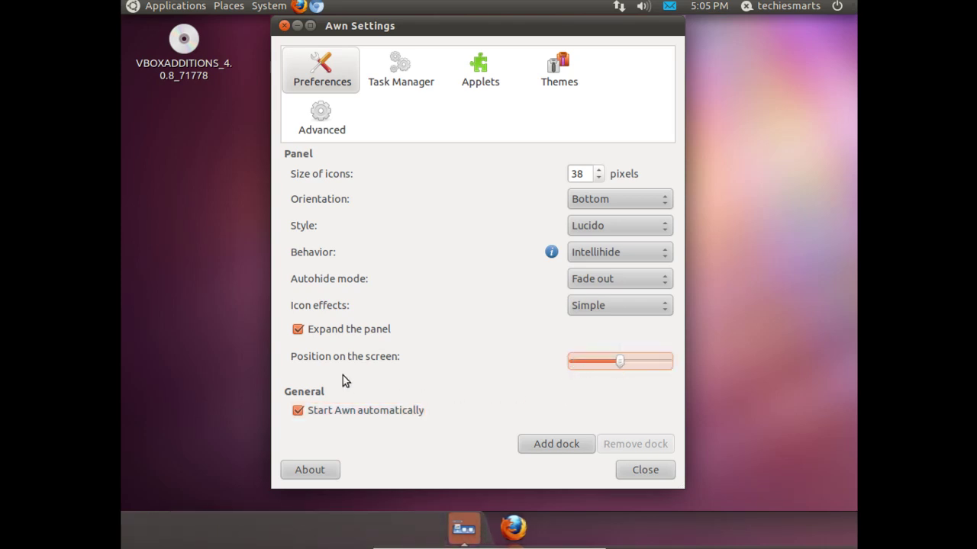
left_click(308, 334)
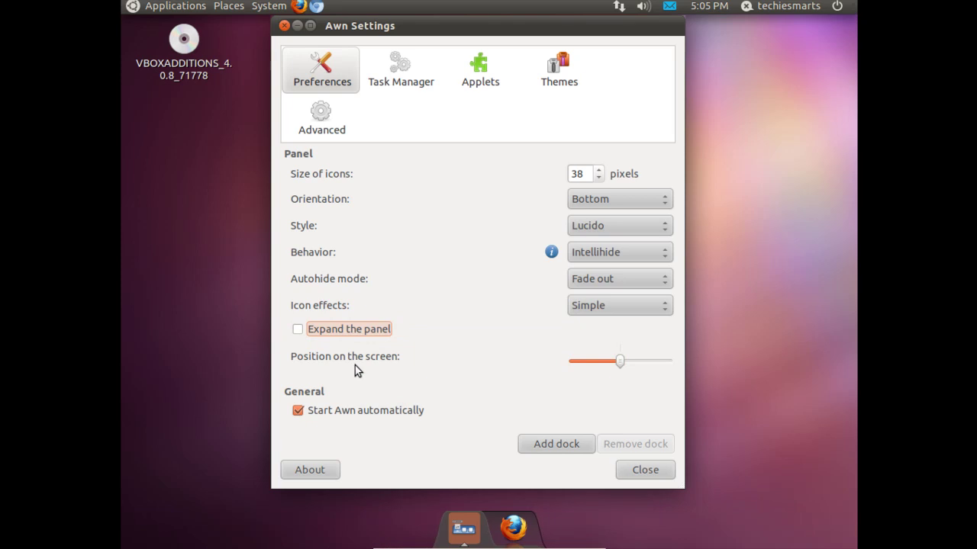
Review the Task Manager settings and look through the list of available applets.
left_click(403, 86)
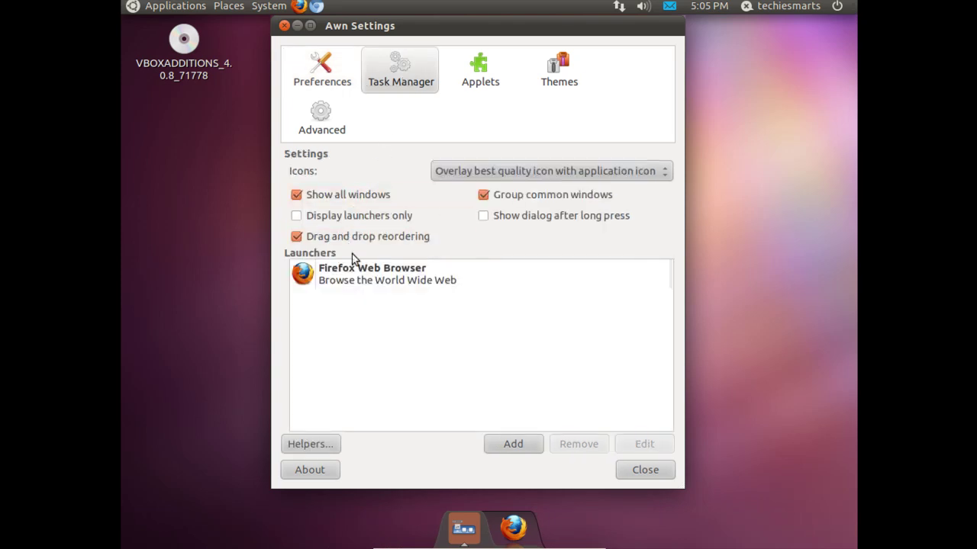
left_click(481, 69)
scroll(486, 211, "down", 1)
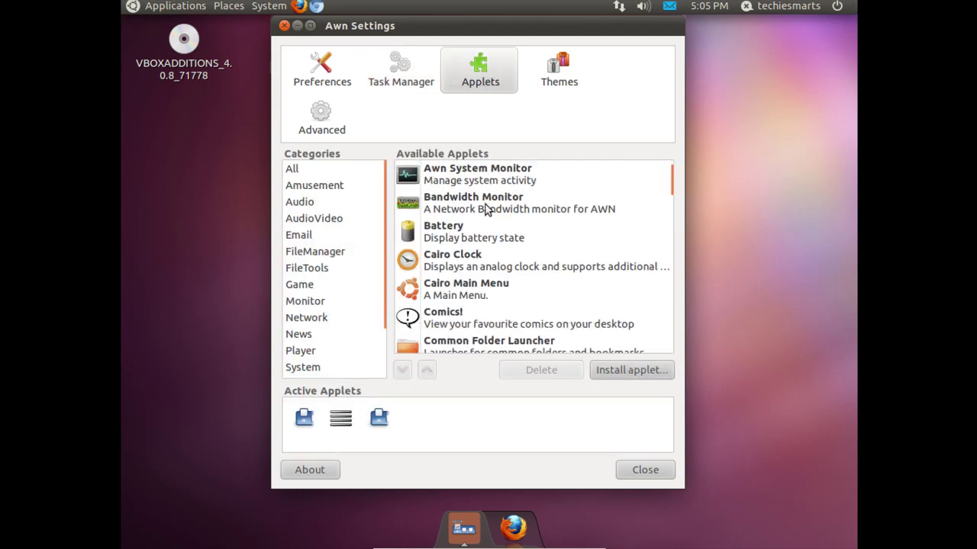
scroll(486, 212, "down", 5)
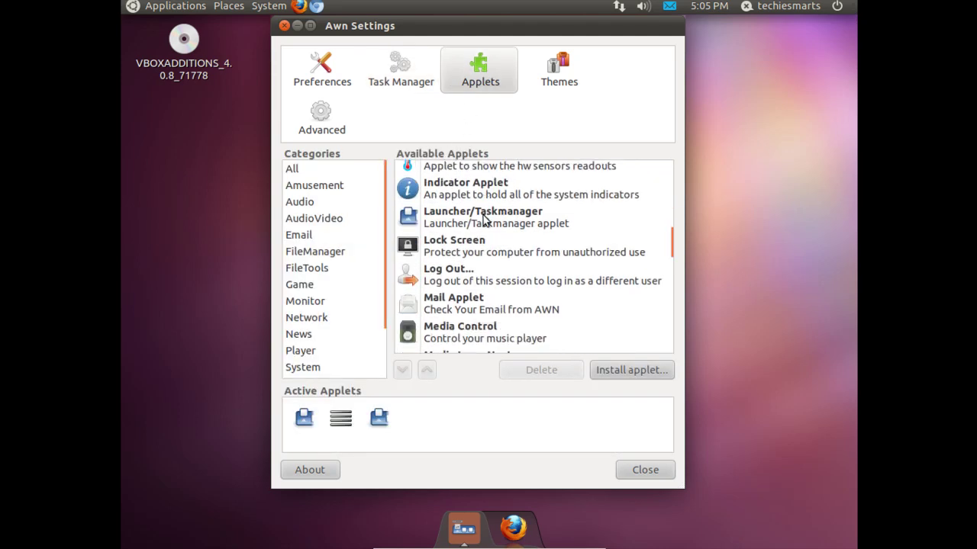
scroll(483, 217, "down", 8)
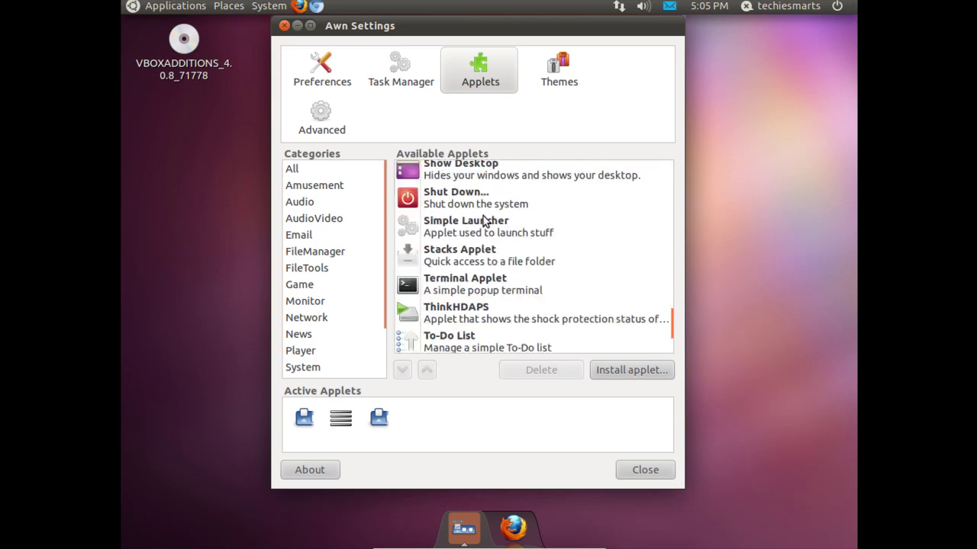
scroll(482, 219, "down", 2)
scroll(483, 220, "up", 14)
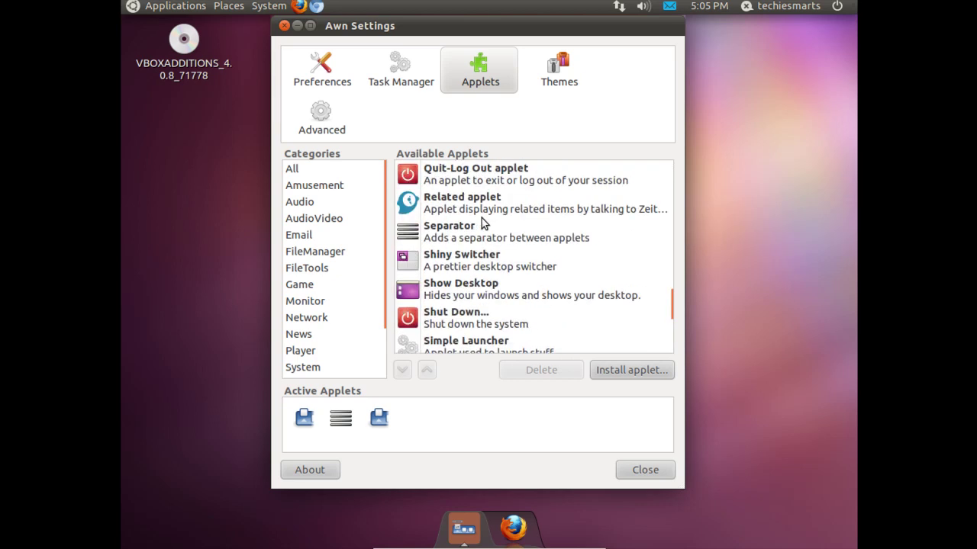
scroll(482, 220, "up", 10)
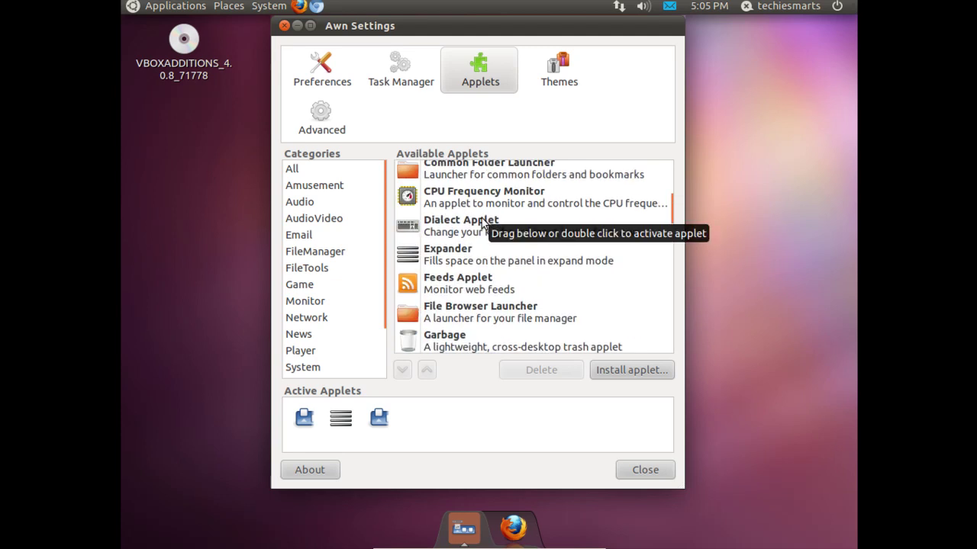
scroll(527, 220, "up", 1)
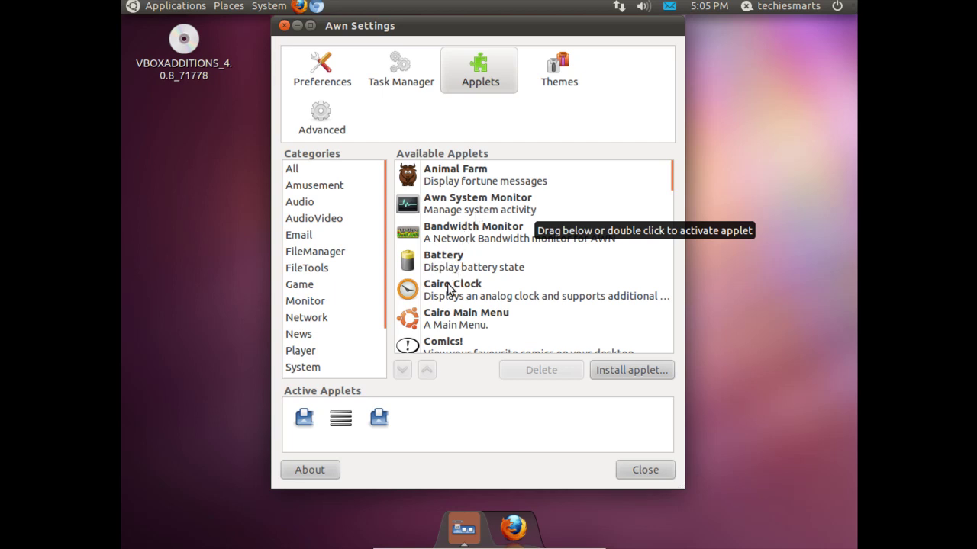
Add the Garbage applet to the end of the active applets.
scroll(449, 290, "down", 4)
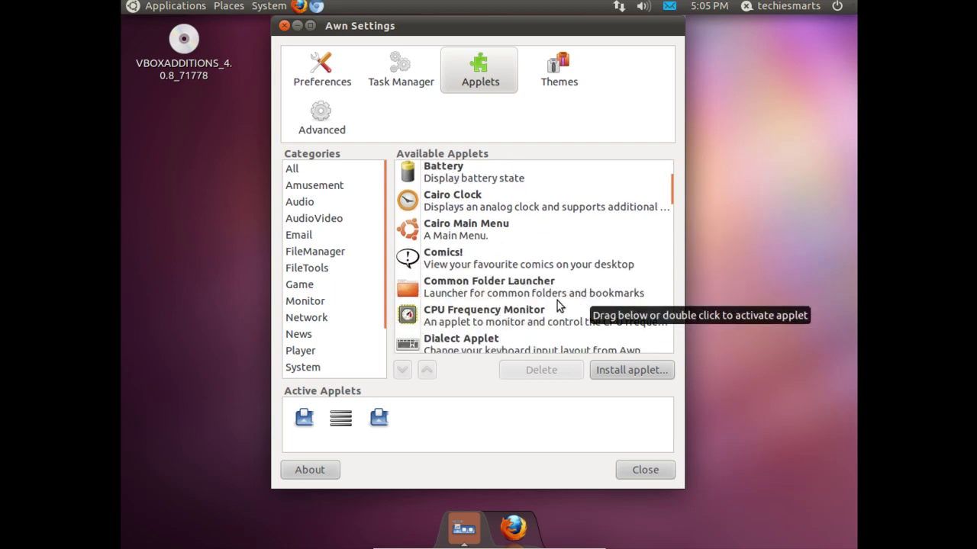
scroll(557, 304, "down", 4)
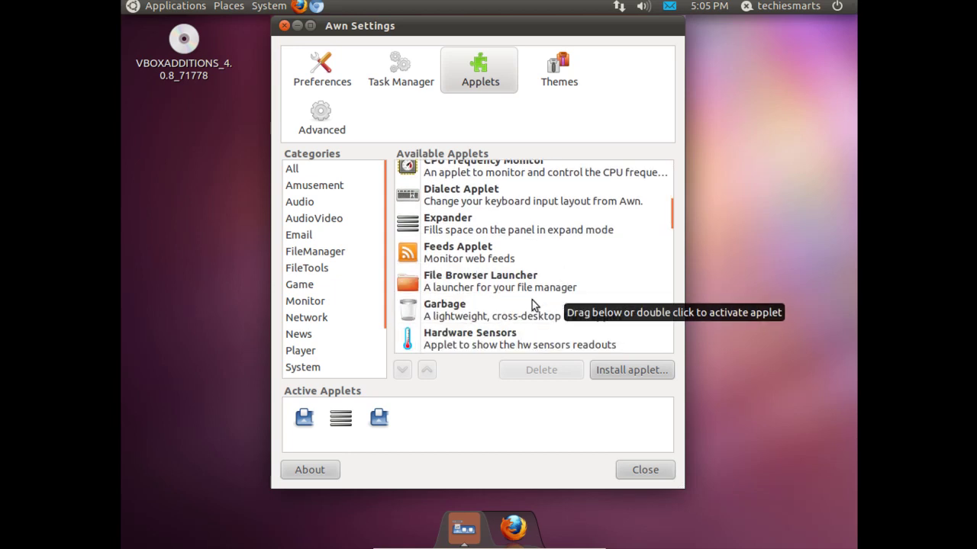
left_click_drag(437, 313, 422, 426)
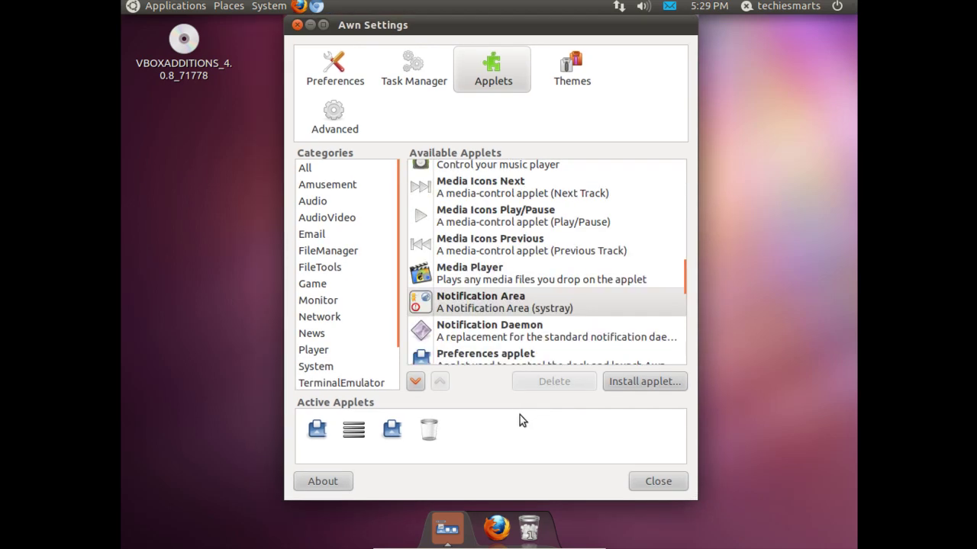
Add the Shiny Switcher and Show Desktop applets after Garbage, with Show Desktop placed before Shiny Switcher.
scroll(490, 333, "down", 1)
scroll(586, 320, "down", 1)
scroll(586, 320, "down", 3)
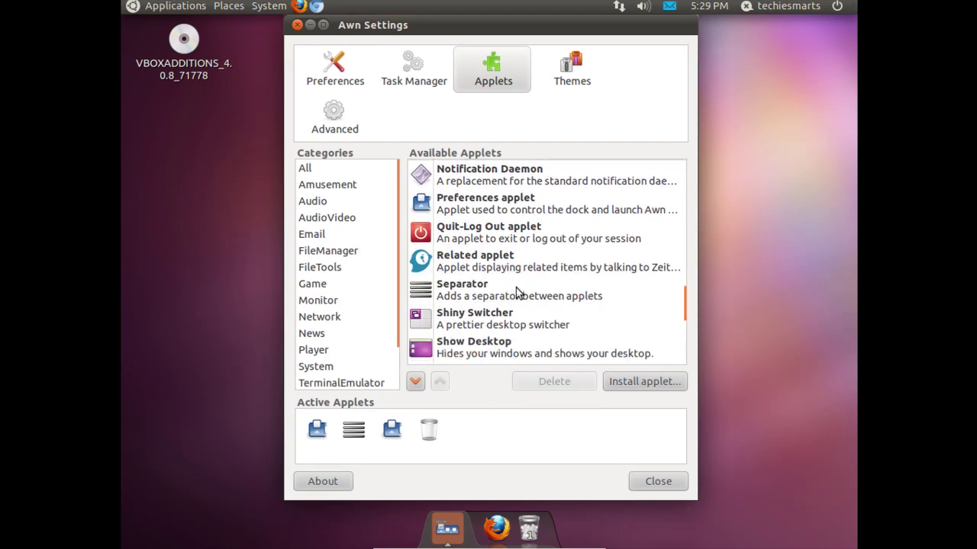
scroll(534, 301, "down", 1)
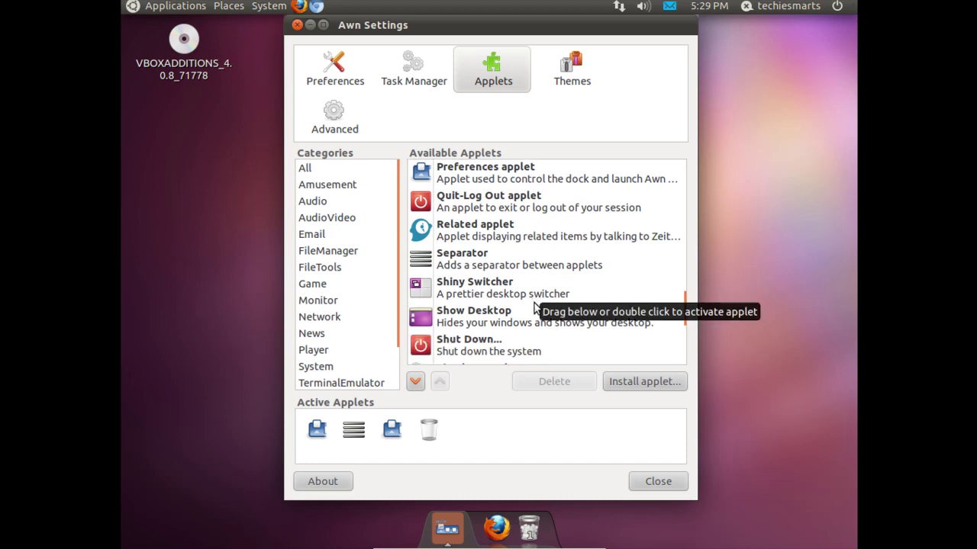
left_click_drag(473, 294, 480, 439)
left_click_drag(458, 316, 451, 433)
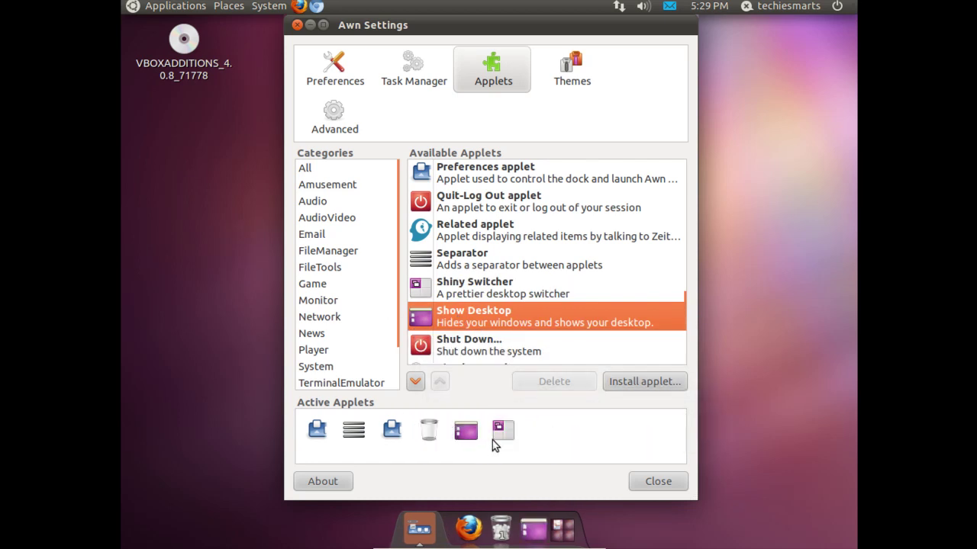
Add the Shut Down applet at the end of the active applets and remove the applet directly after the separator.
left_click_drag(476, 359, 563, 435)
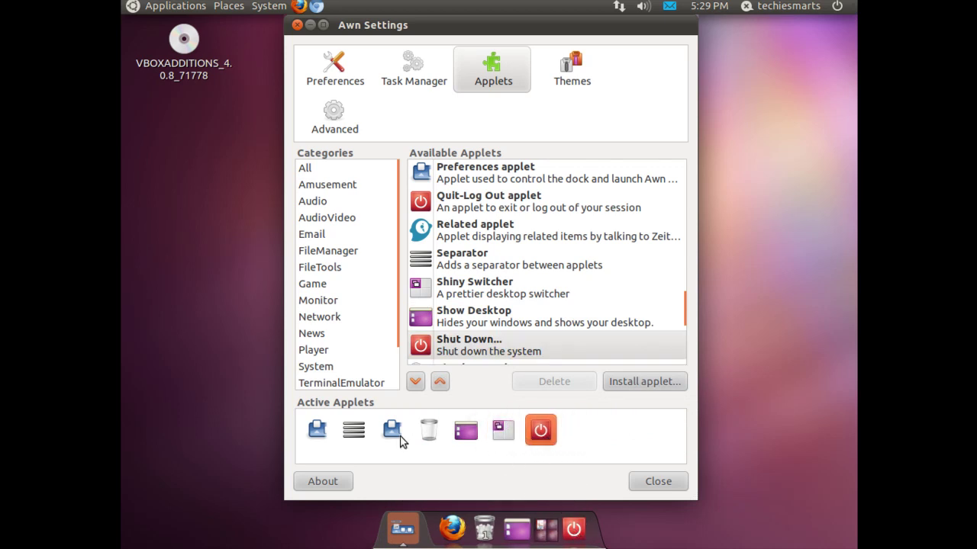
left_click_drag(395, 434, 493, 343)
Add the Simple Launcher applet before the separator and assign the upper panel's Chromium Web Browser launcher to it.
scroll(555, 328, "down", 5)
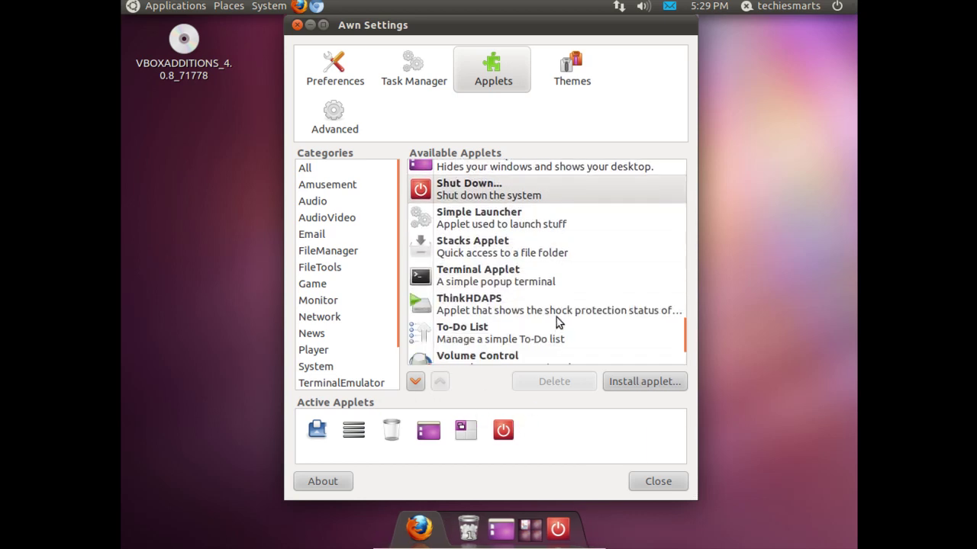
left_click(452, 221)
left_click_drag(451, 221, 338, 427)
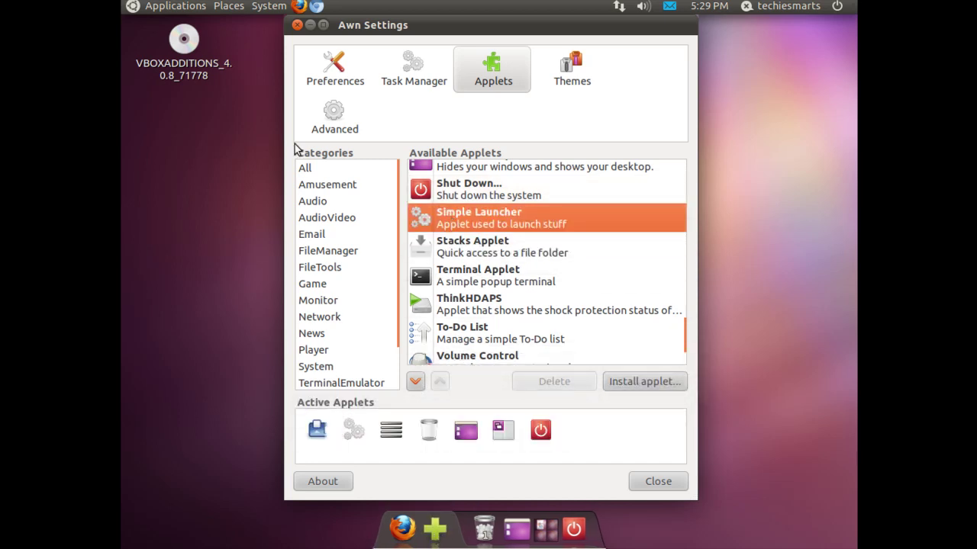
left_click_drag(316, 6, 437, 532)
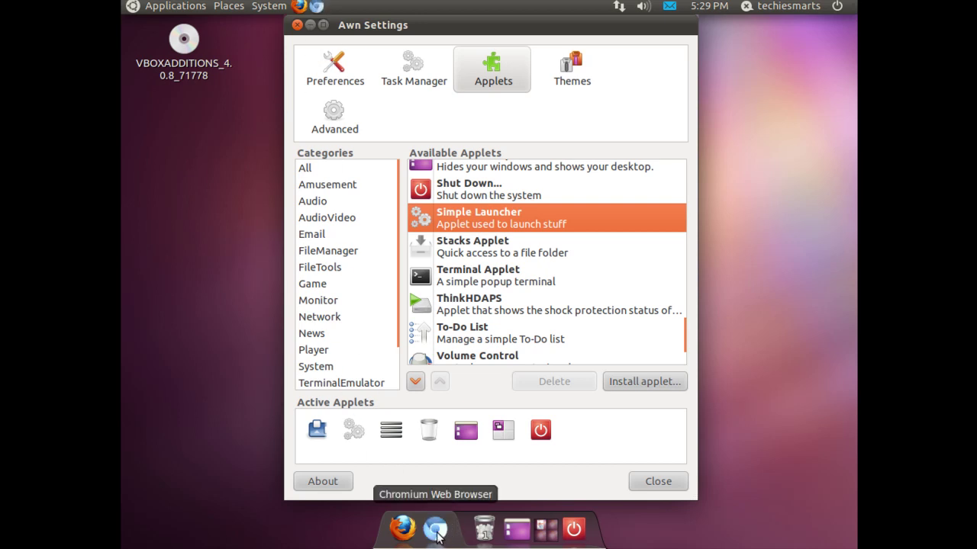
Add the Weather Applet between the separator and the Garbage applet.
scroll(565, 286, "down", 1)
scroll(566, 282, "down", 1)
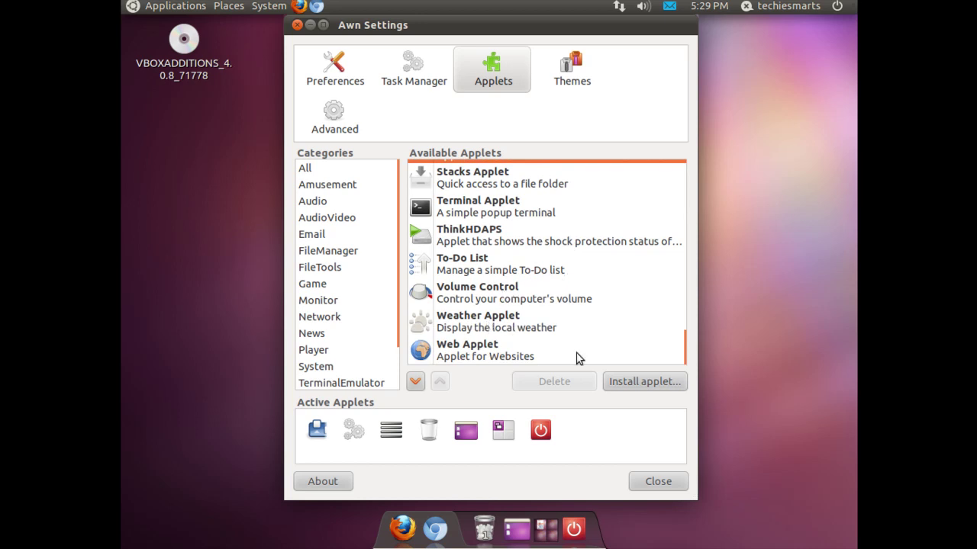
left_click(488, 324)
left_click_drag(421, 326, 409, 432)
Open the Weather applet's preferences, search for the desired city, and set the first match as the current location.
mouse_move(463, 533)
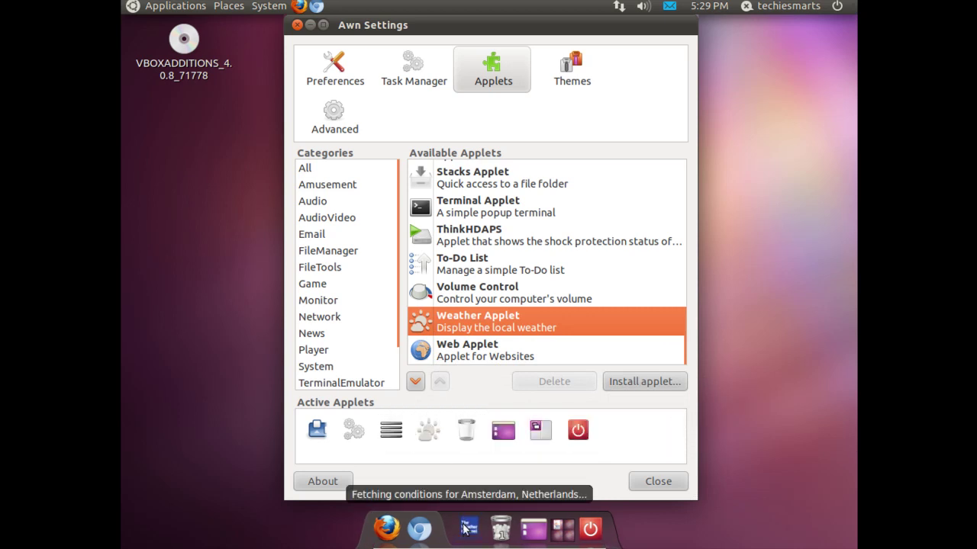
right_click(468, 531)
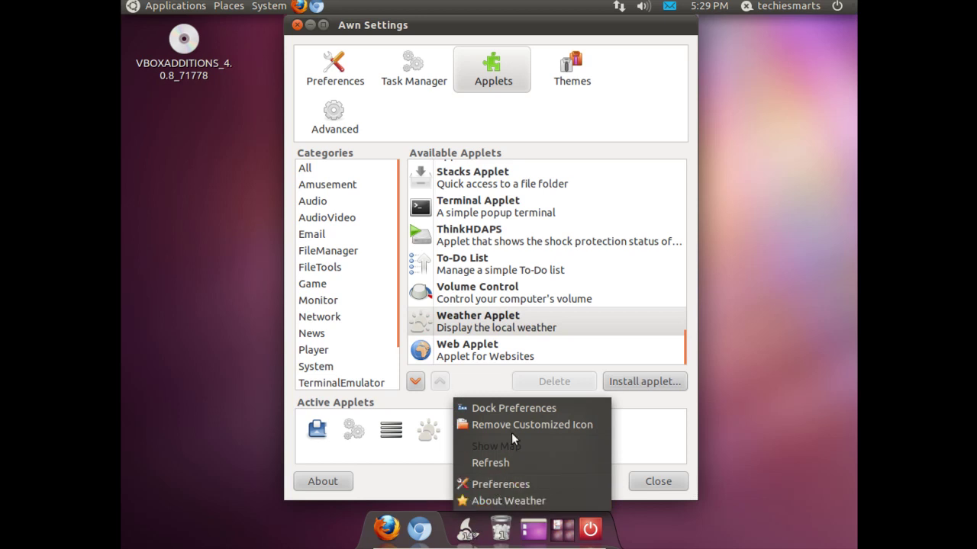
left_click(501, 483)
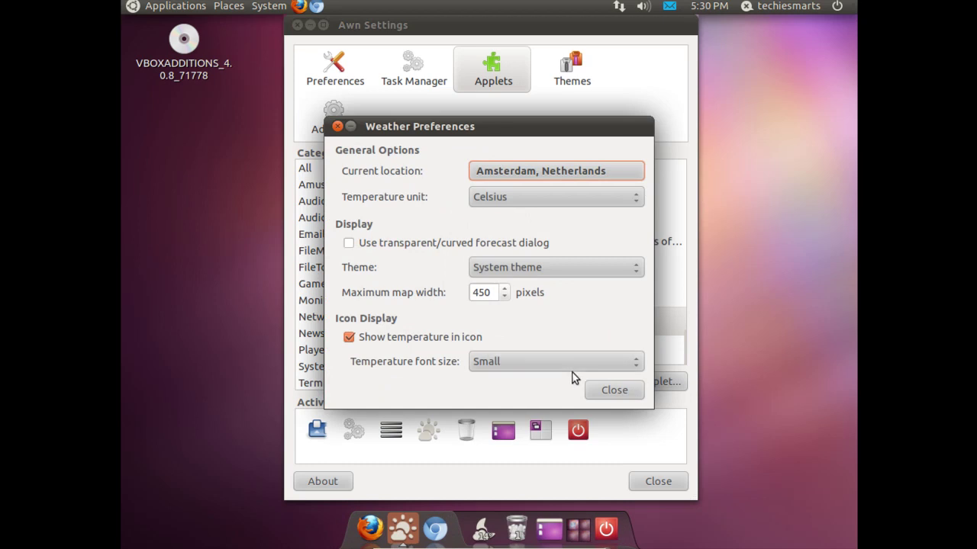
left_click(562, 169)
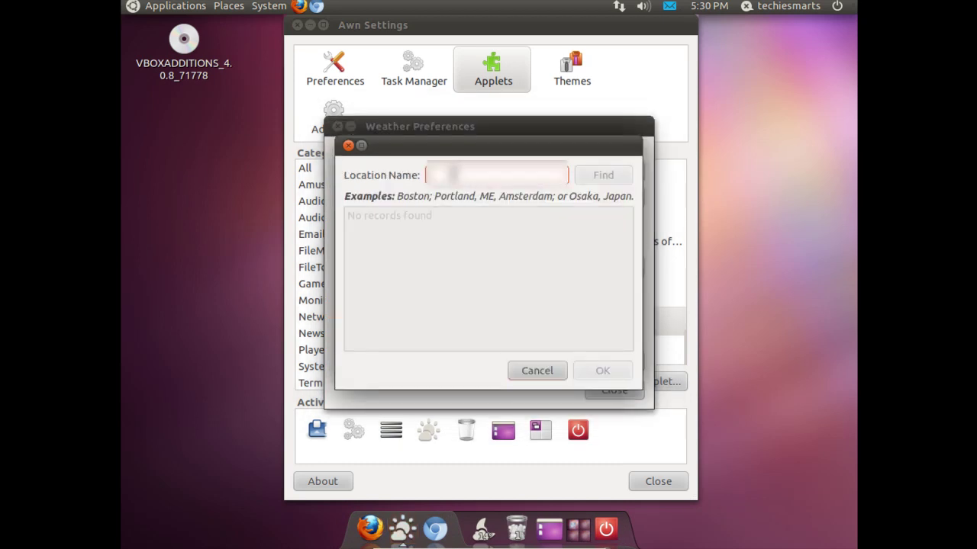
type("Chennai, India")
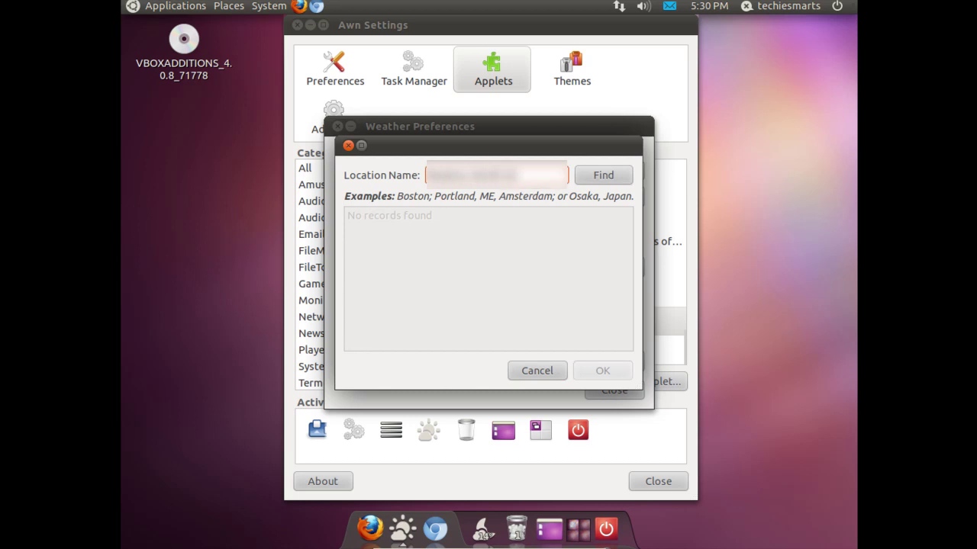
type("dia")
left_click(593, 176)
left_click(405, 218)
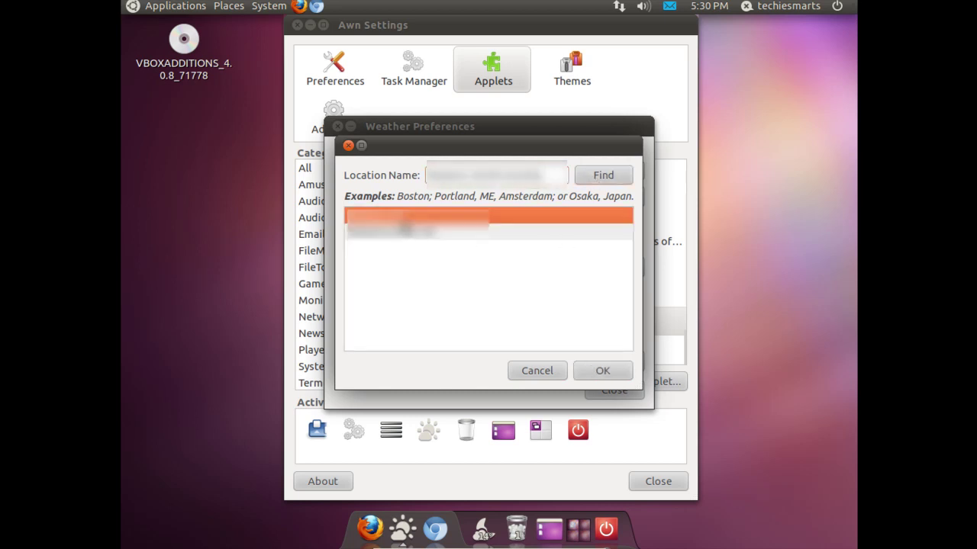
left_click(602, 371)
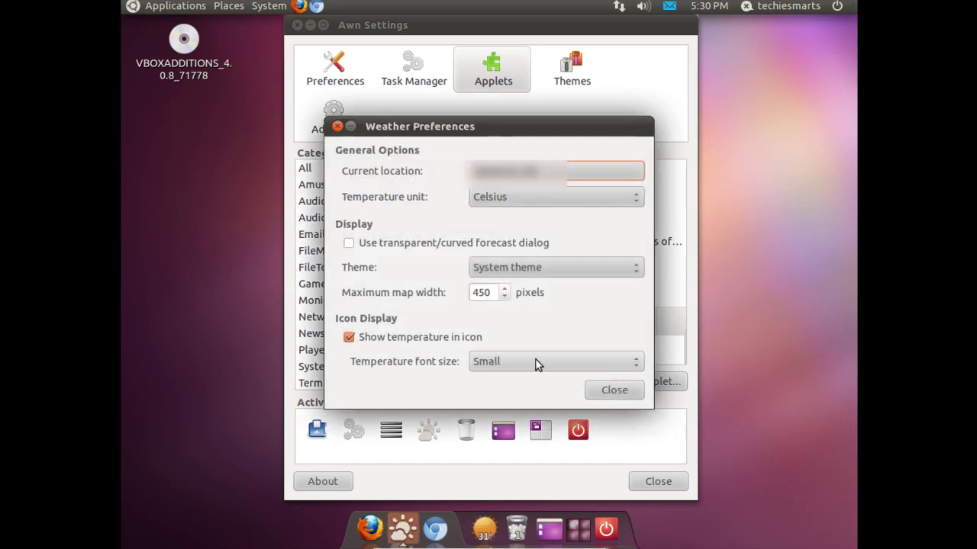
Set the Weather applet's temperature unit to Fahrenheit and check the forecast from the dock.
left_click(565, 205)
left_click(570, 215)
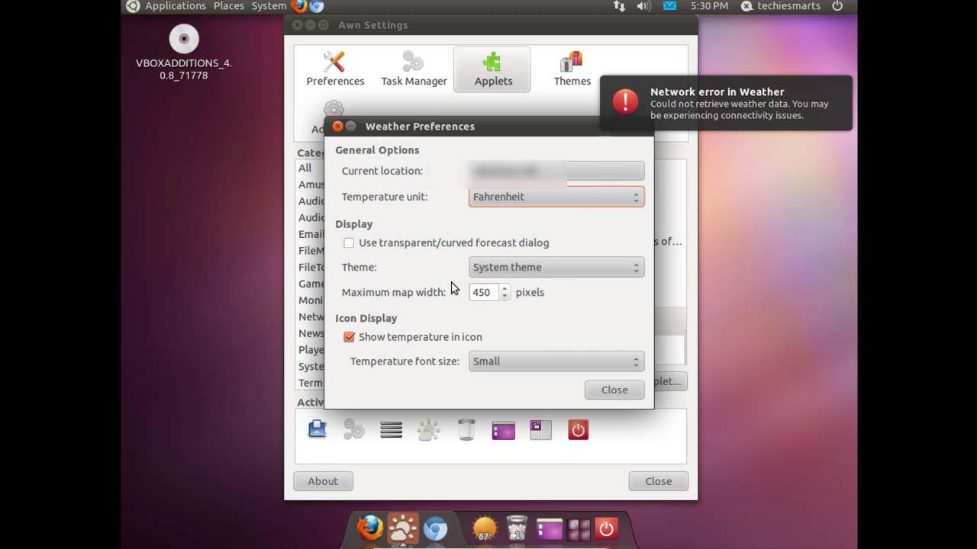
left_click(608, 389)
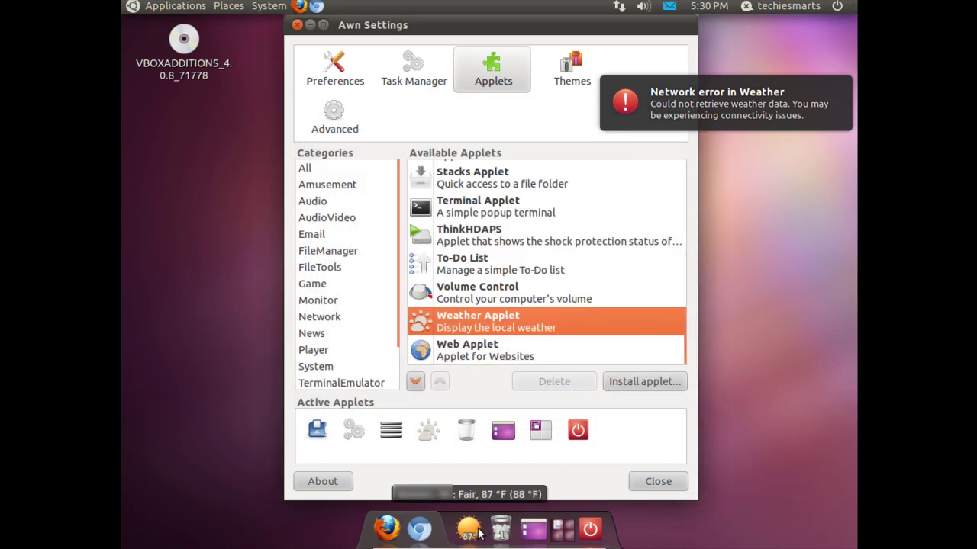
left_click(468, 528)
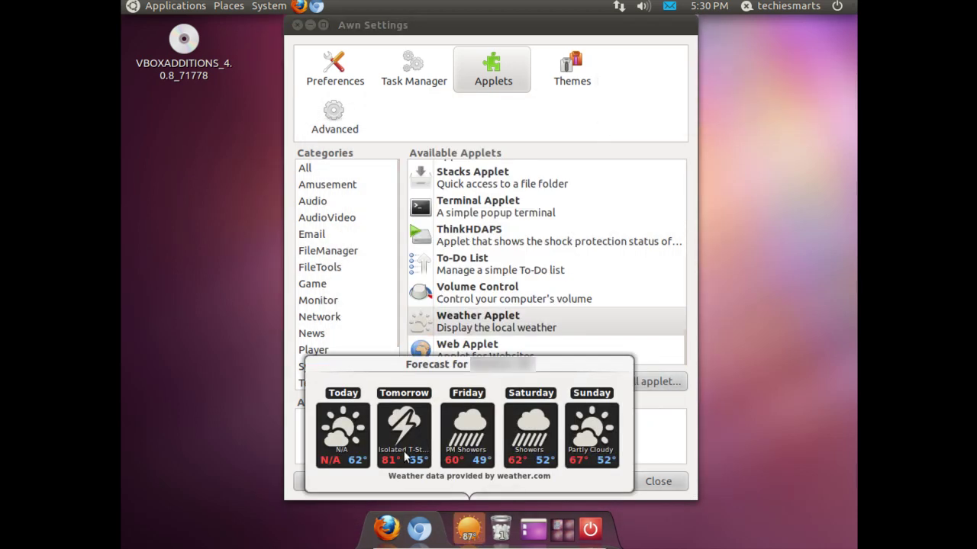
left_click(468, 528)
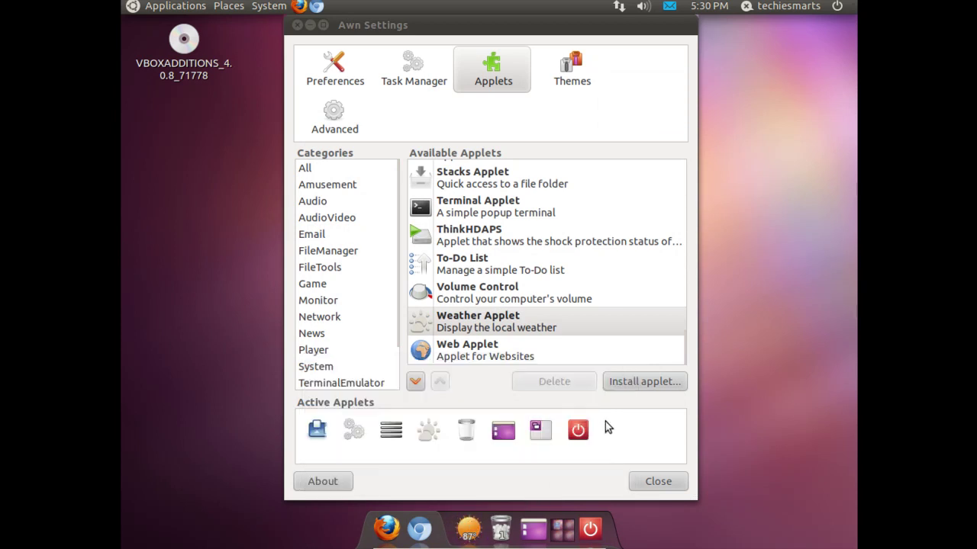
Look through the available applets by category, from Amusement to Utilities.
scroll(617, 292, "up", 3)
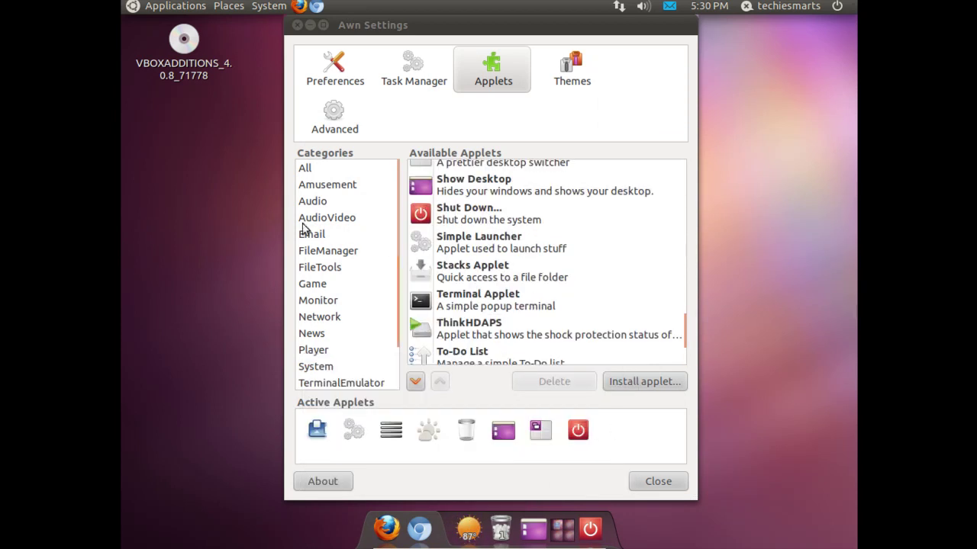
scroll(538, 263, "up", 3)
left_click(325, 185)
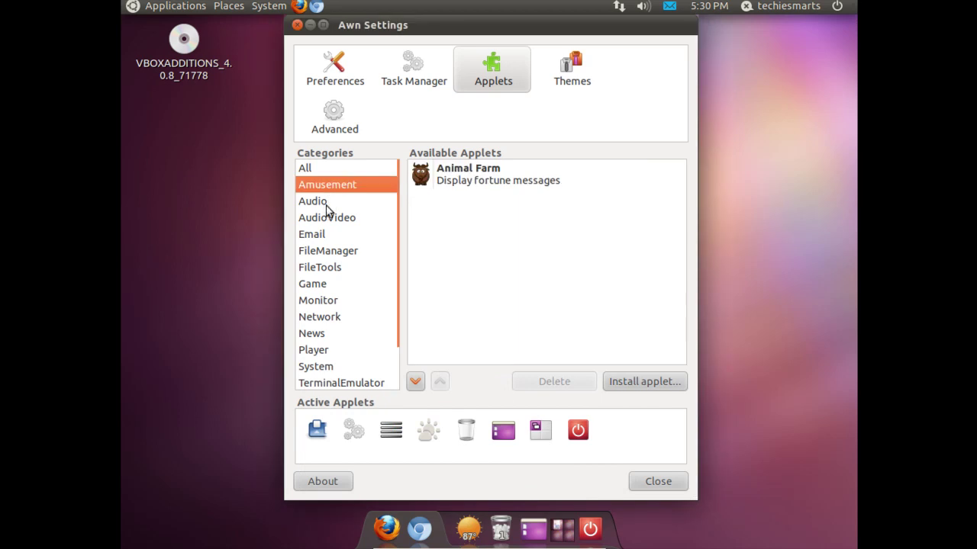
left_click(314, 201)
left_click(313, 234)
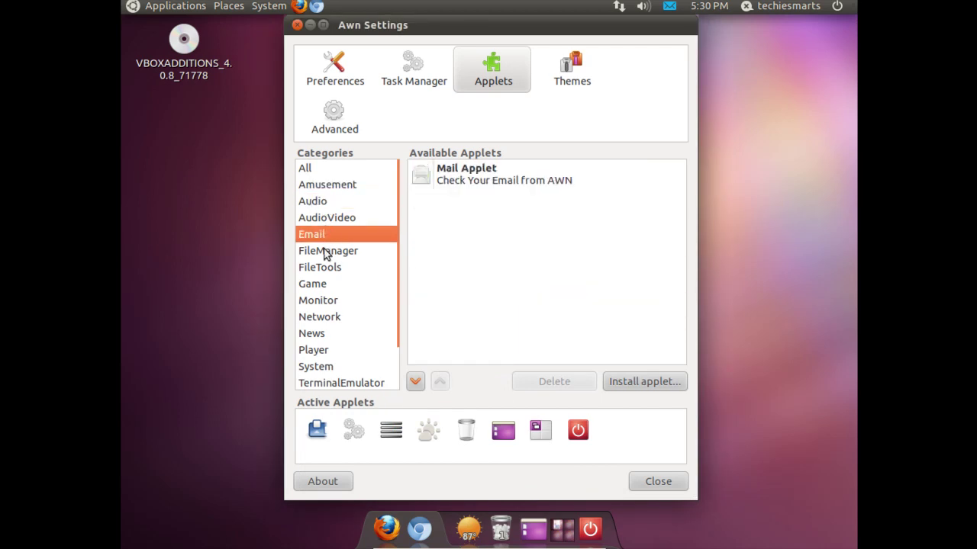
left_click(324, 255)
left_click(324, 283)
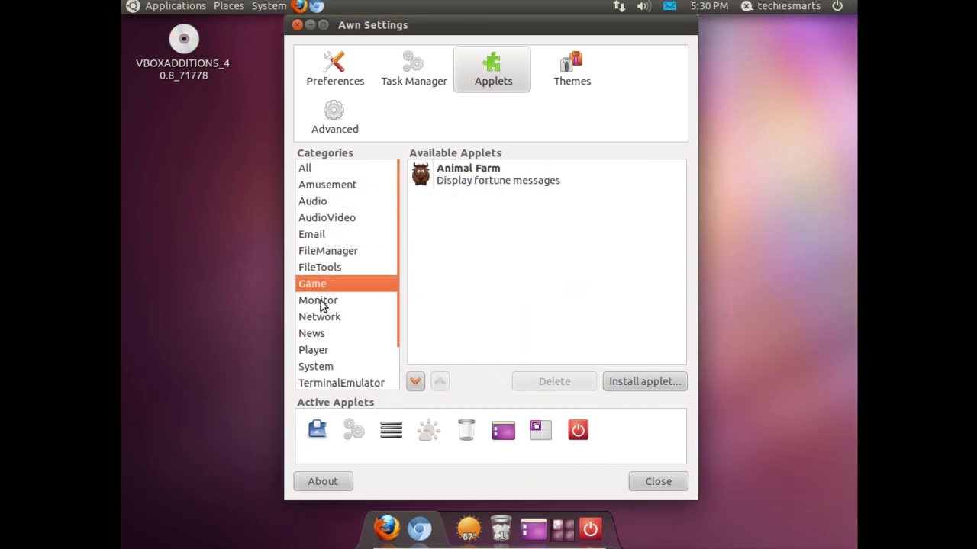
left_click(320, 301)
left_click(319, 339)
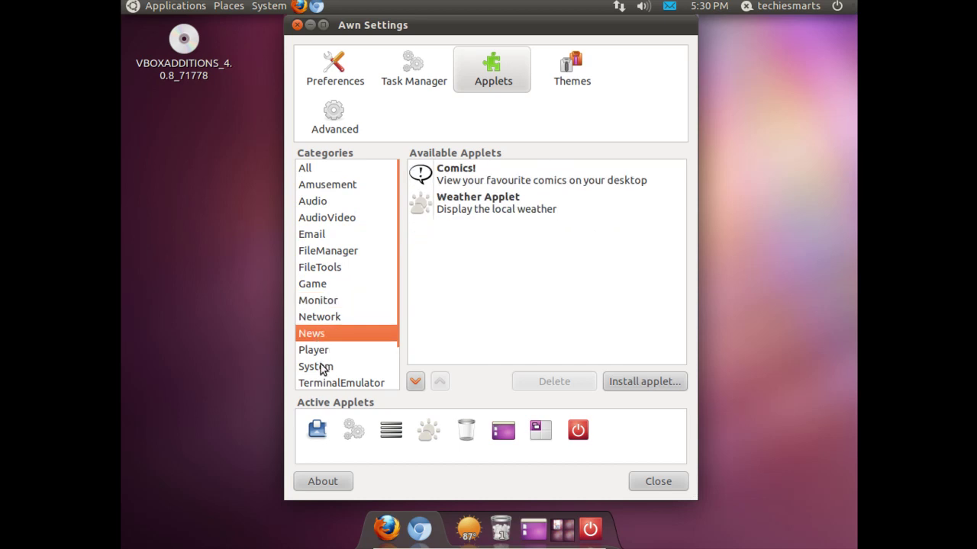
left_click(321, 369)
scroll(344, 324, "down", 2)
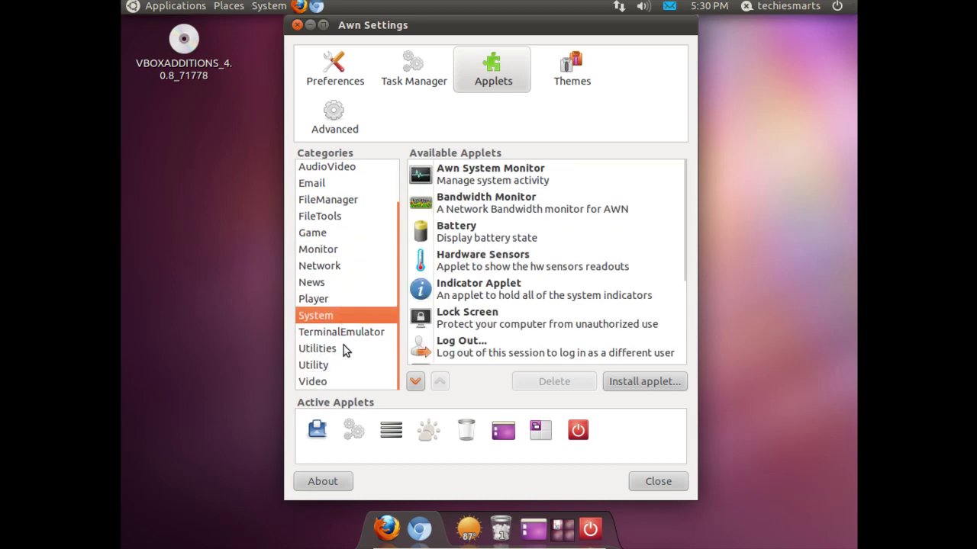
left_click(347, 333)
left_click(337, 351)
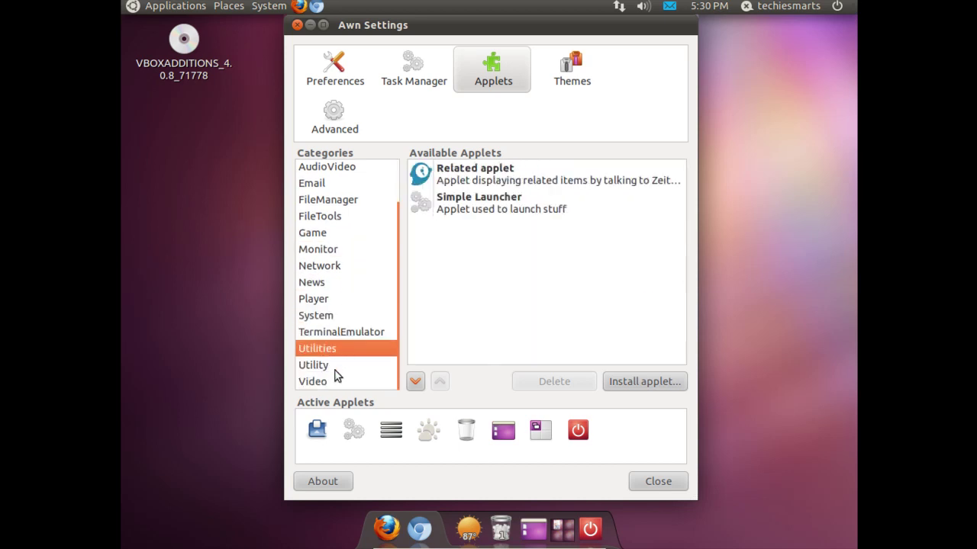
Add the File Browser Launcher from the Utility category between the Weather and Garbage applets, and close the dock settings.
left_click(337, 369)
scroll(542, 313, "down", 4)
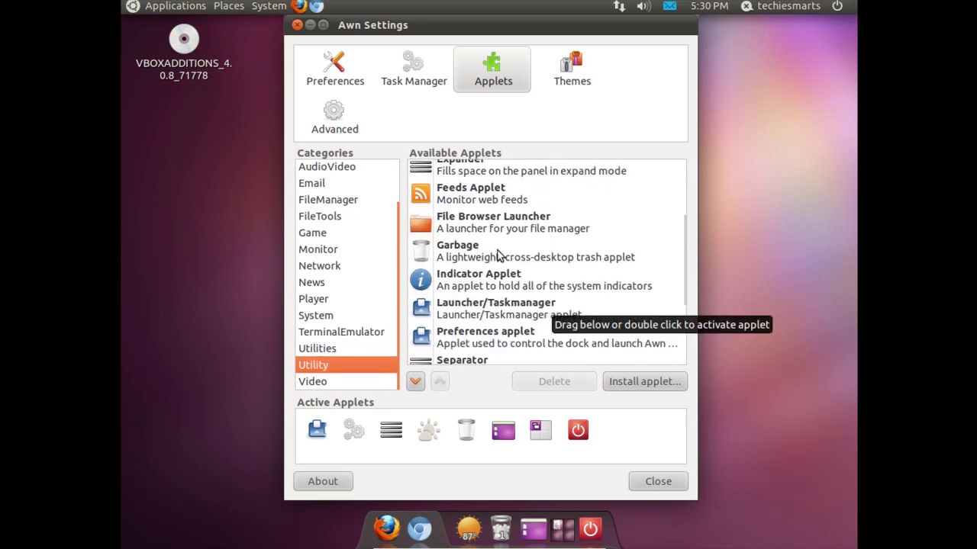
left_click_drag(462, 221, 458, 431)
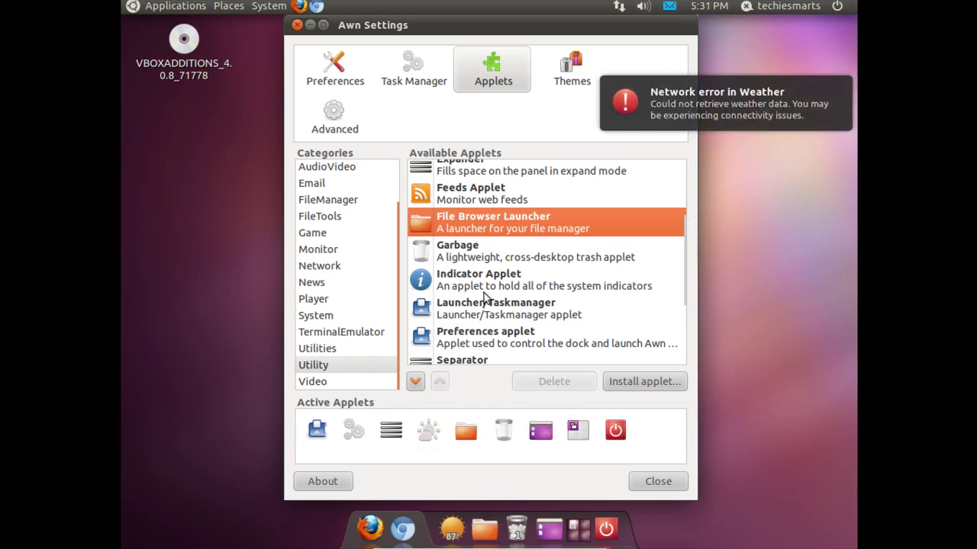
left_click(658, 482)
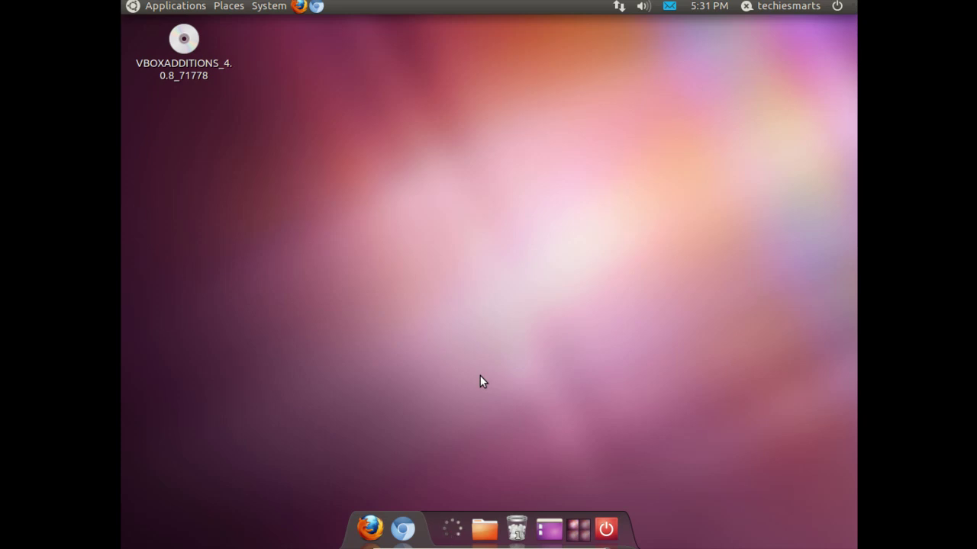
Change the desktop background to the dark purple wallpaper with the orange narwhals.
right_click(402, 116)
left_click(451, 242)
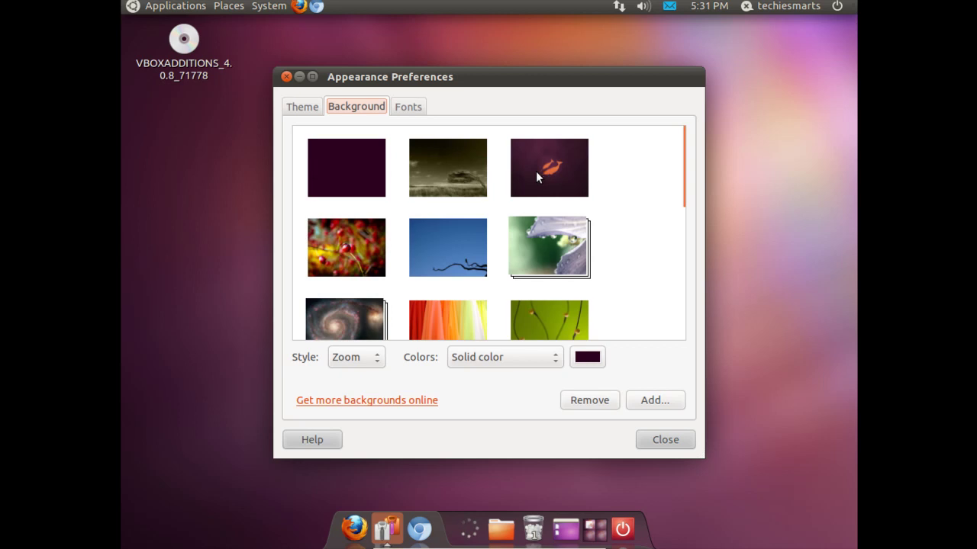
left_click(538, 174)
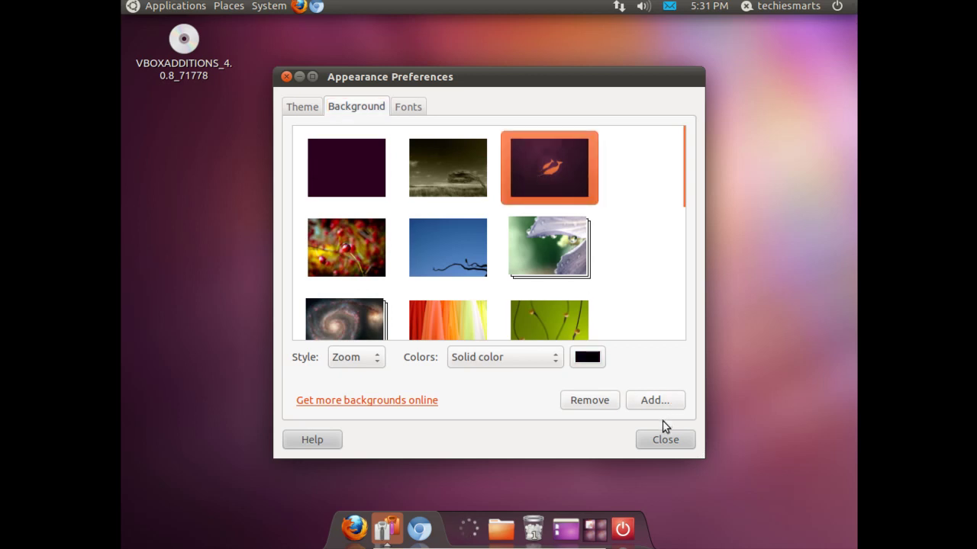
left_click(663, 439)
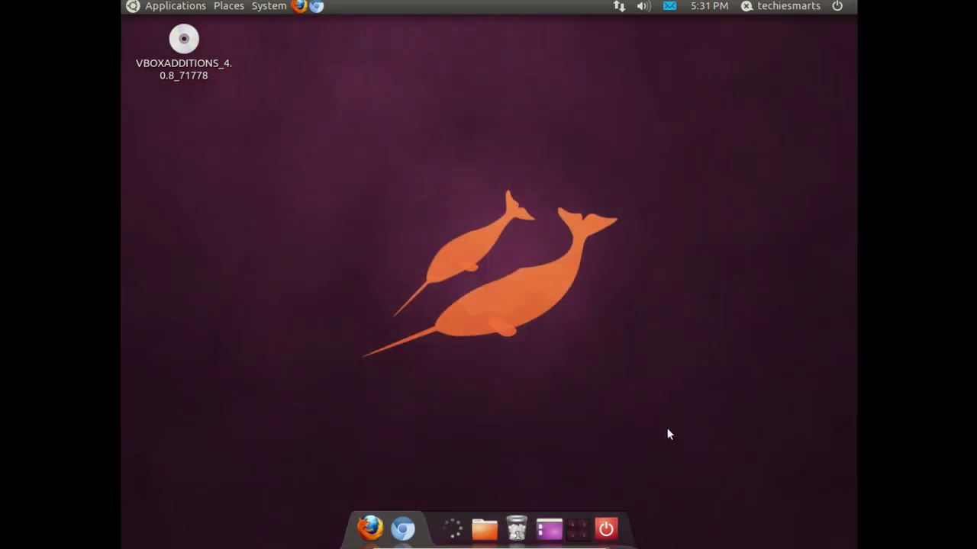
Launch the Chromium browser and minimize its window.
left_click(317, 10)
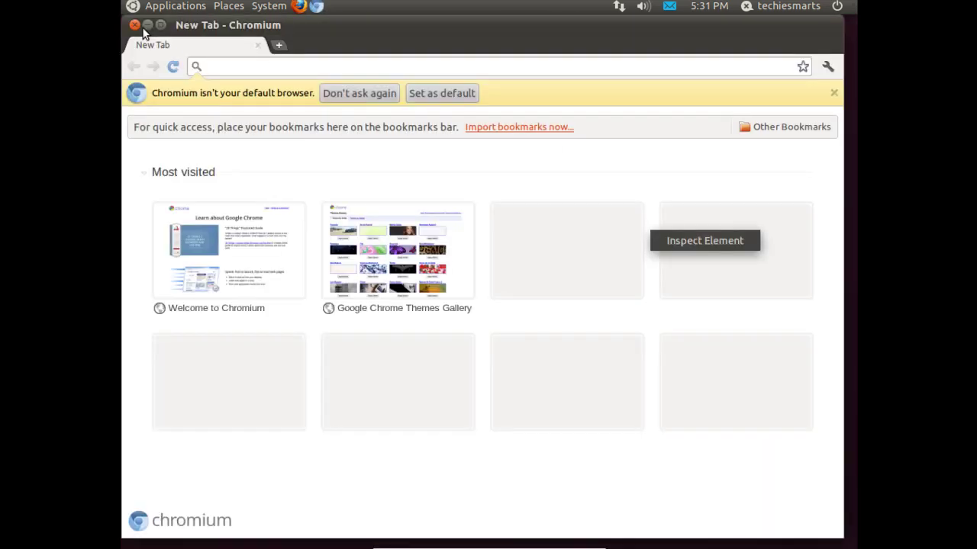
left_click(135, 25)
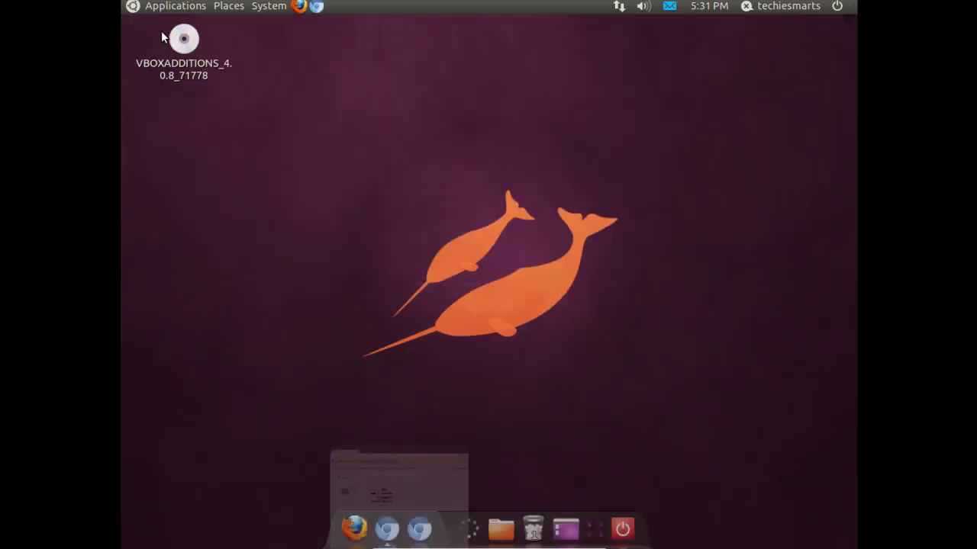
Look through the available desktop backgrounds down to the end of the list and close the appearance preferences.
right_click(508, 208)
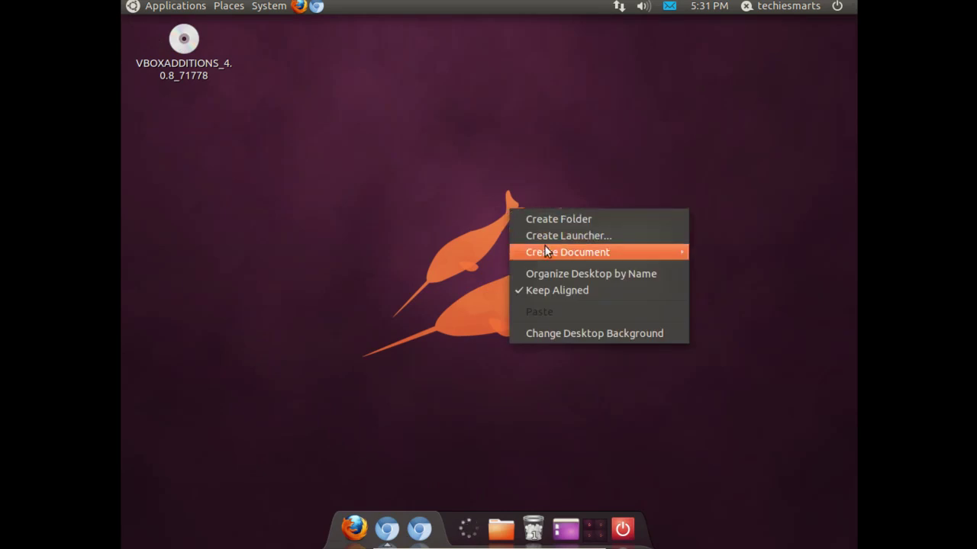
left_click(570, 334)
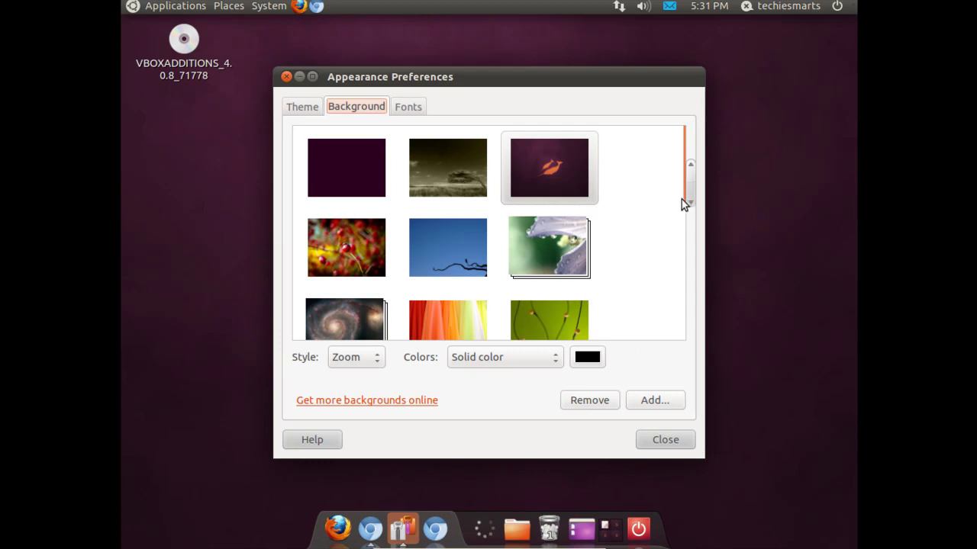
left_click_drag(690, 196, 671, 350)
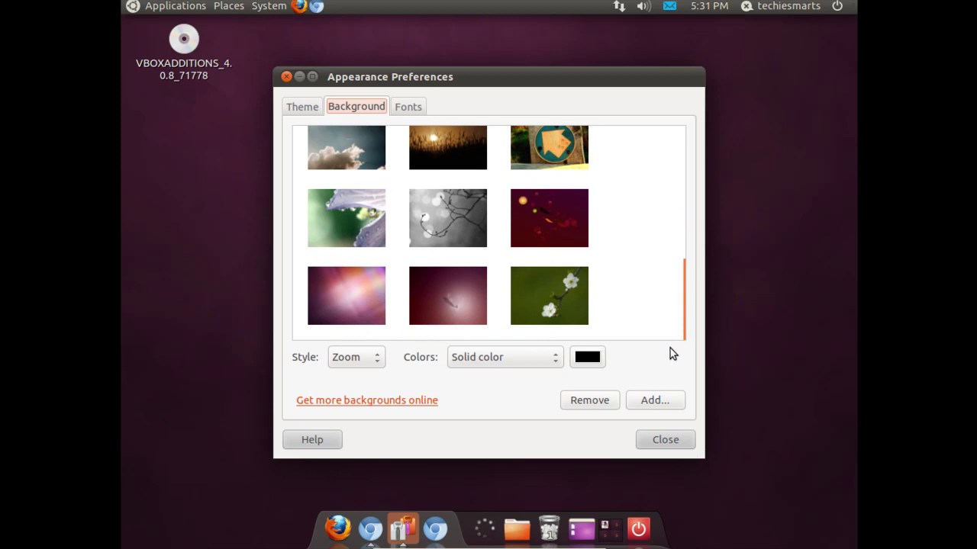
left_click(661, 441)
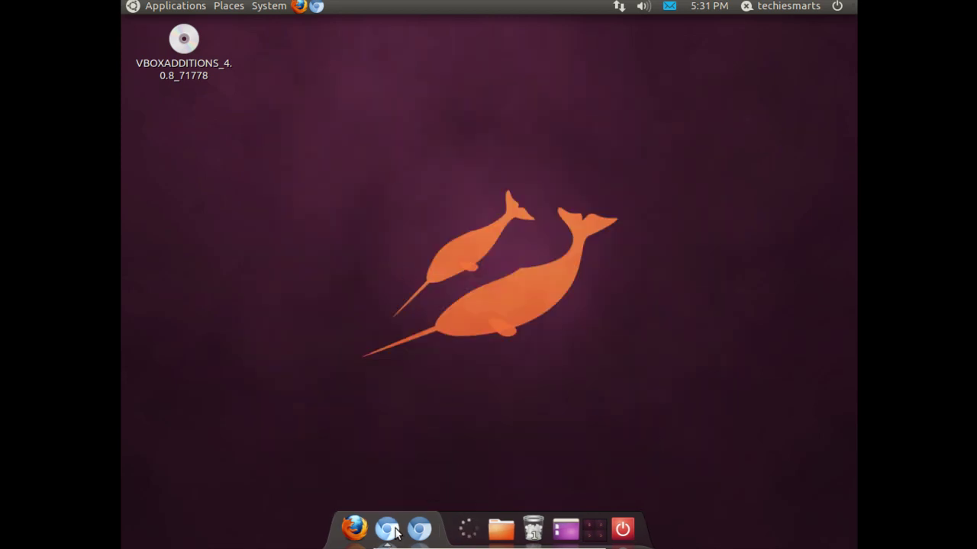
Bring up the Chromium window and open the website gnome-look.org.
left_click(419, 528)
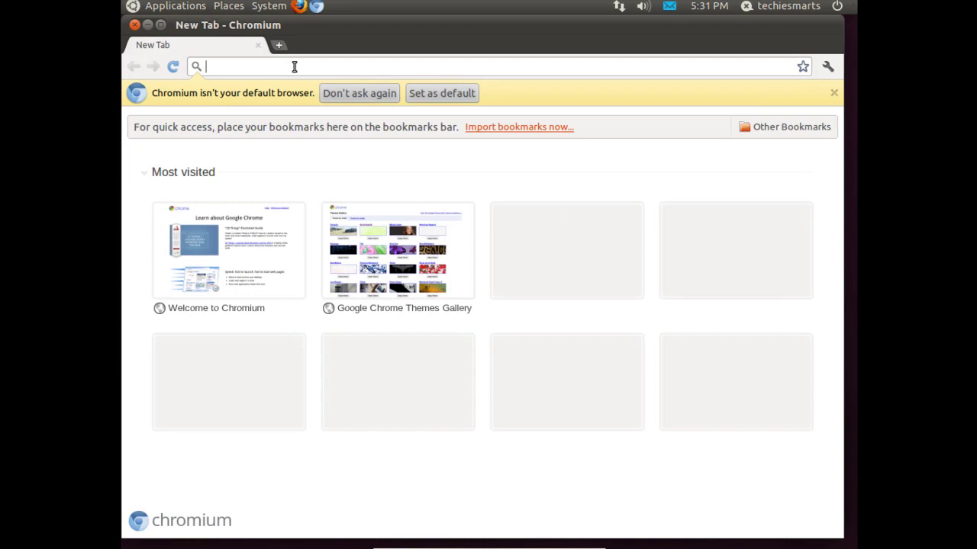
type("gnom")
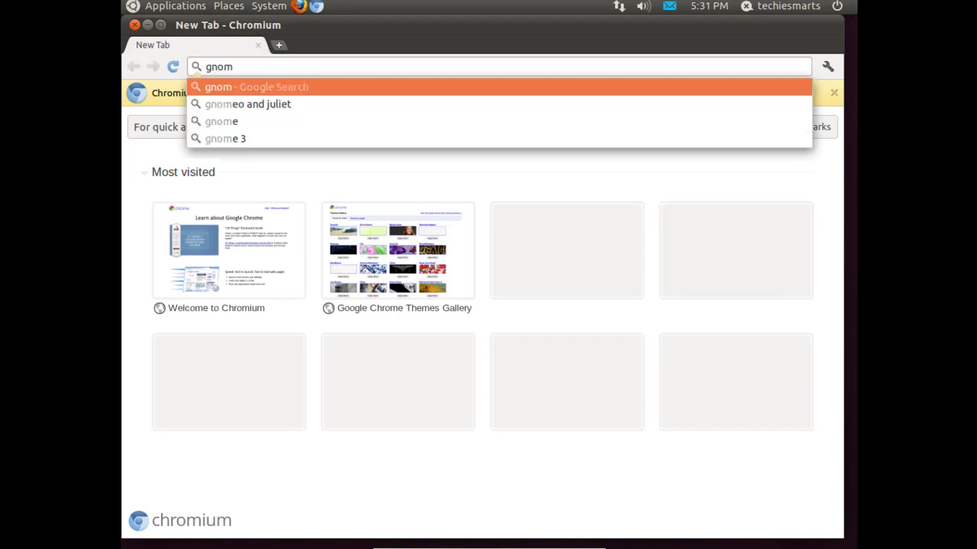
type("e-look")
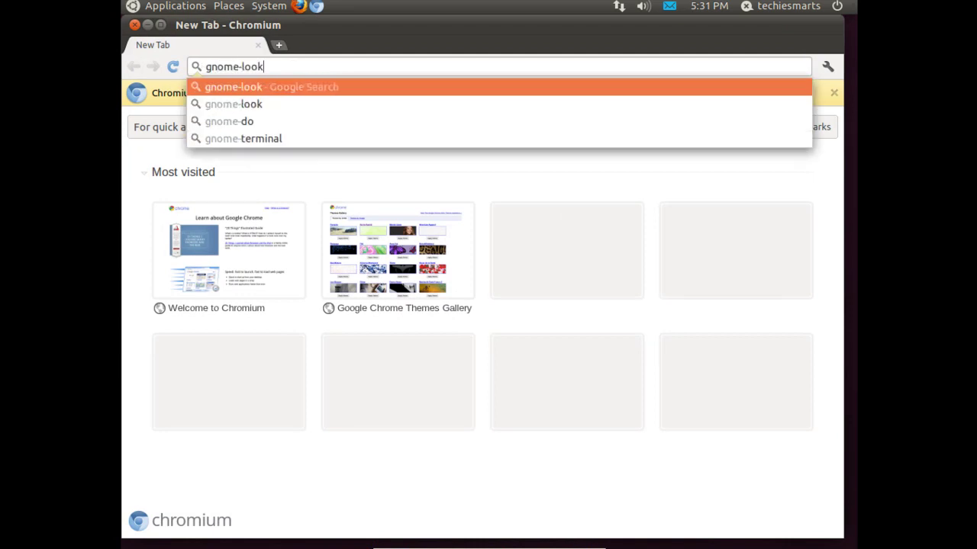
type(".org")
key("Return")
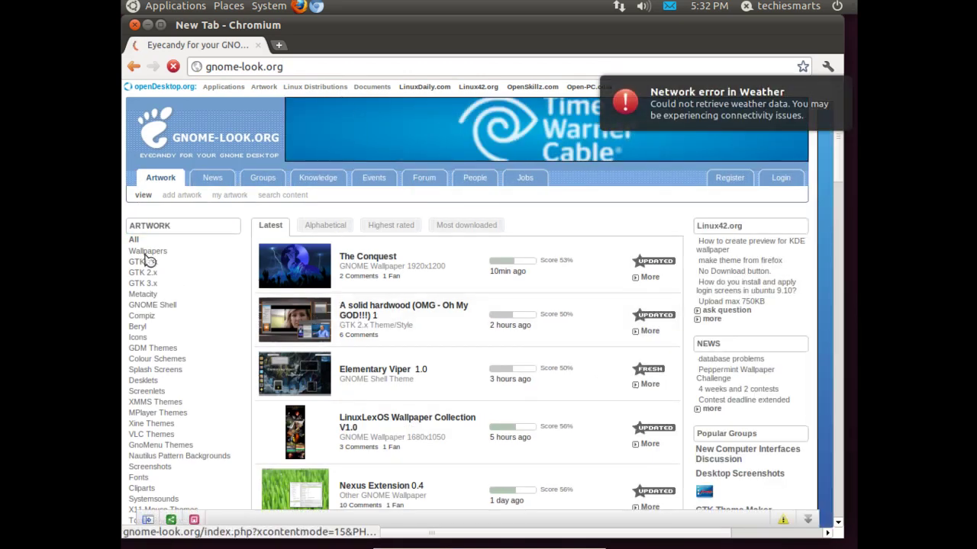
mouse_move(469, 542)
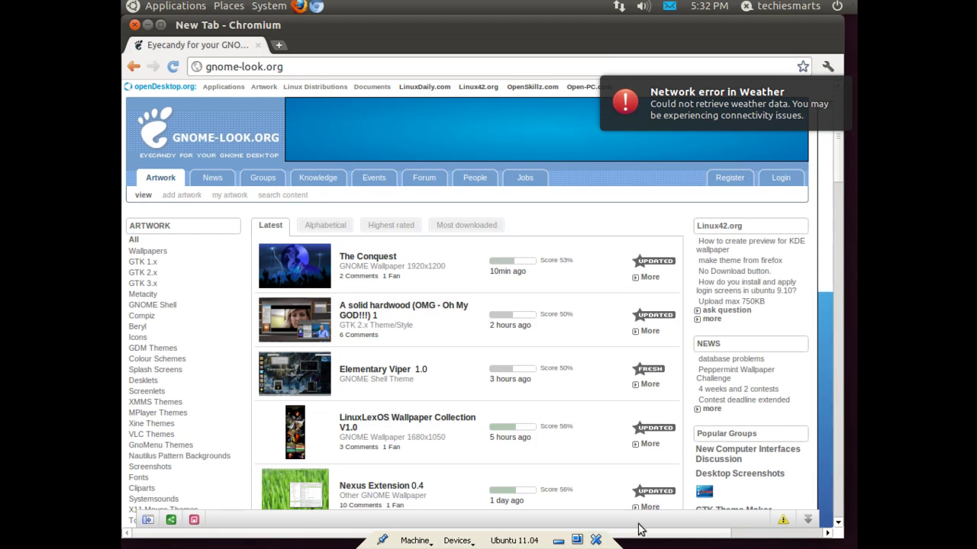
Minimize the browser, remove the Weather applet from the dock's active applets and close the dock settings.
left_click(147, 31)
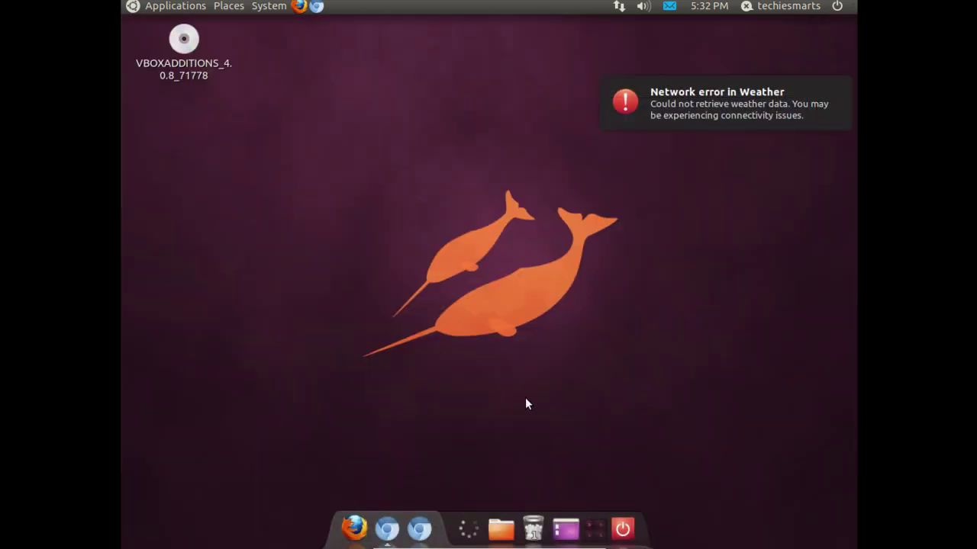
right_click(472, 528)
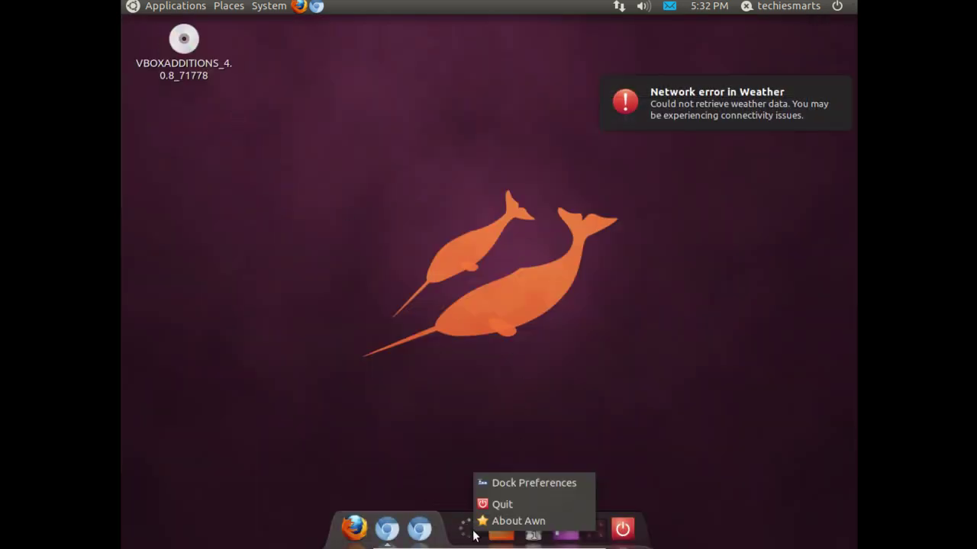
left_click(498, 484)
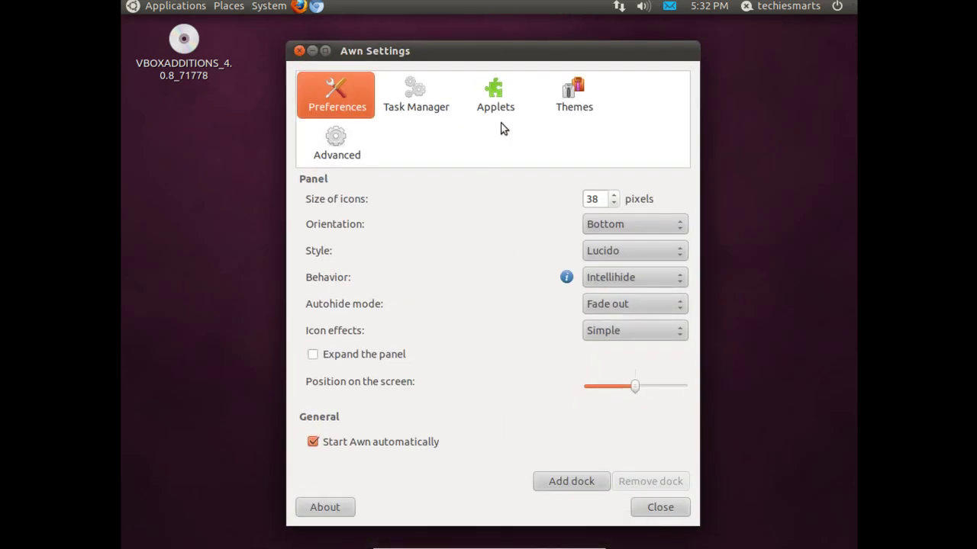
left_click(498, 114)
left_click_drag(436, 465, 499, 342)
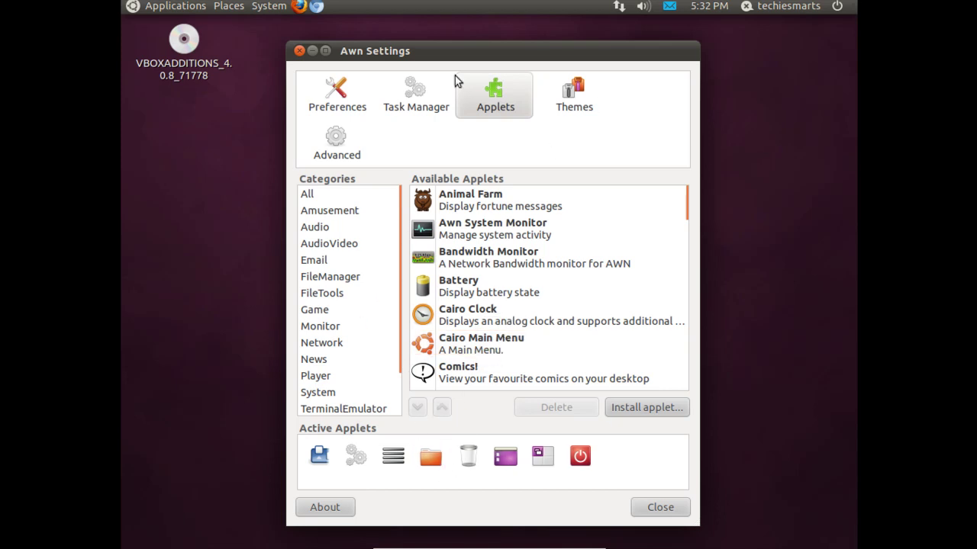
left_click(300, 52)
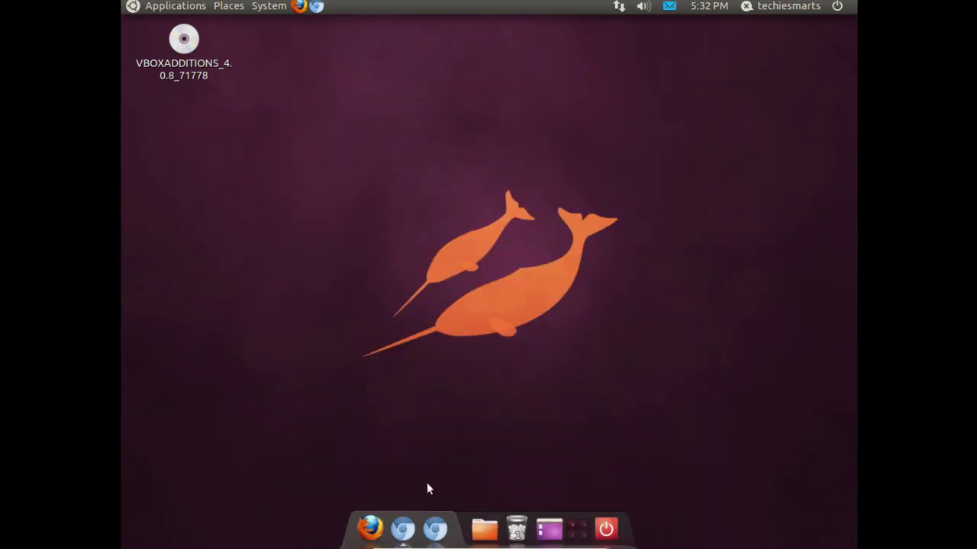
Return to gnome-look.org in Chromium and list its Wallpapers category by most downloaded.
left_click(400, 517)
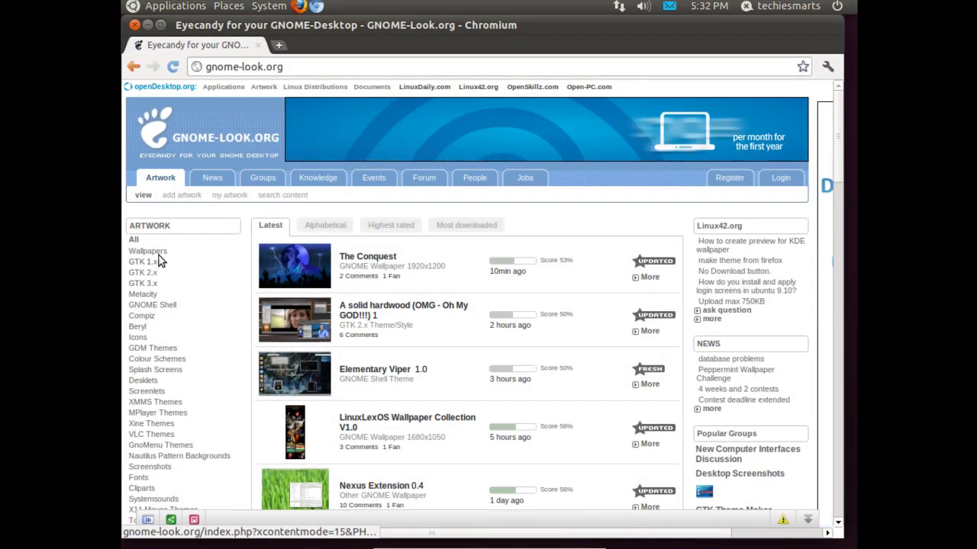
left_click(156, 252)
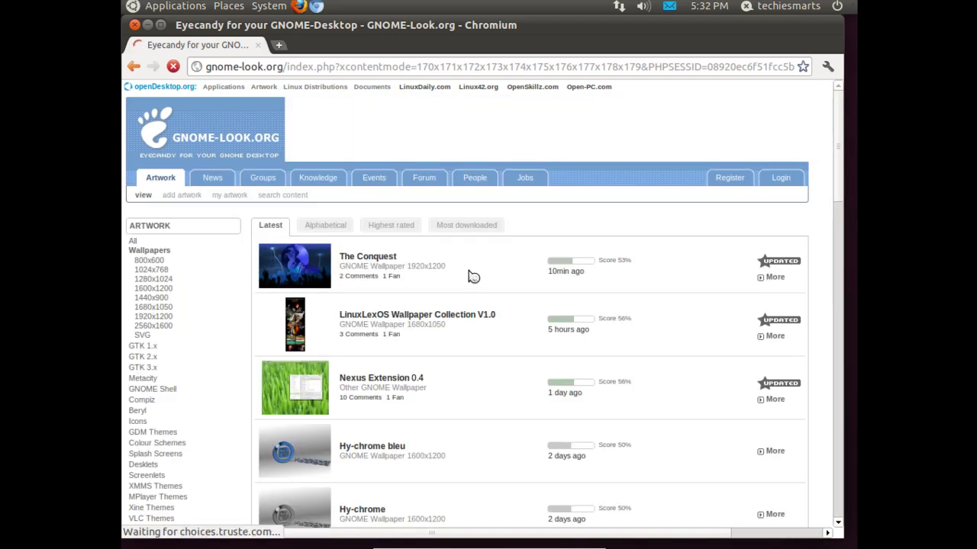
scroll(458, 283, "down", 3)
scroll(450, 292, "down", 5)
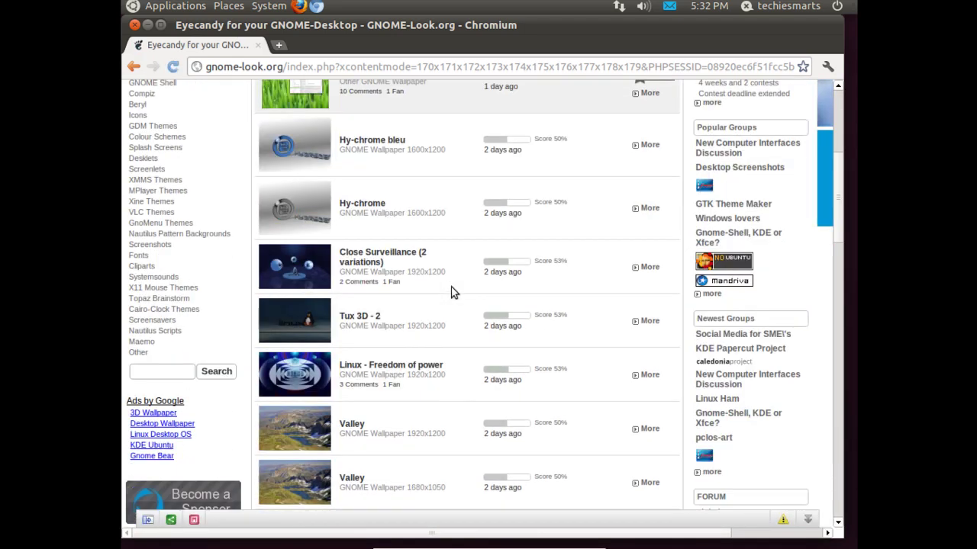
scroll(450, 292, "up", 5)
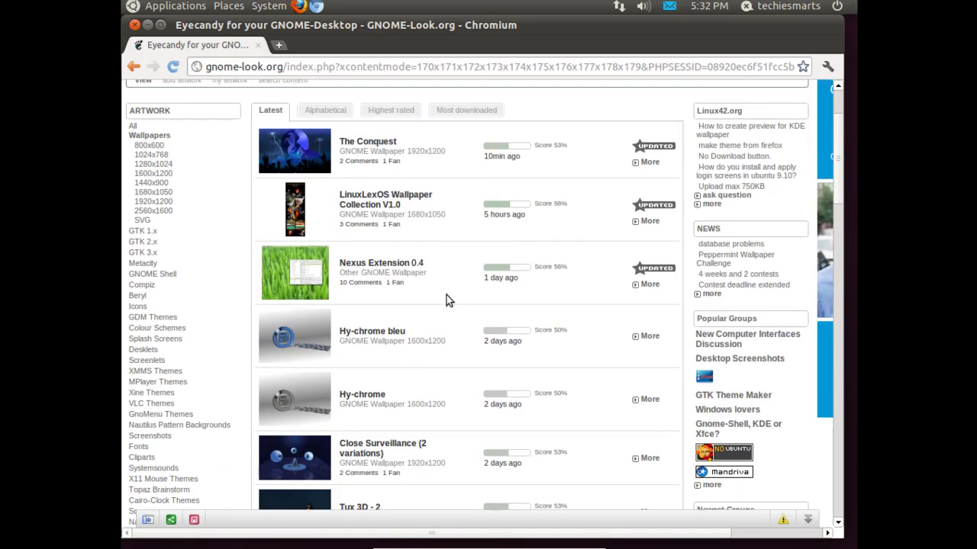
left_click(455, 114)
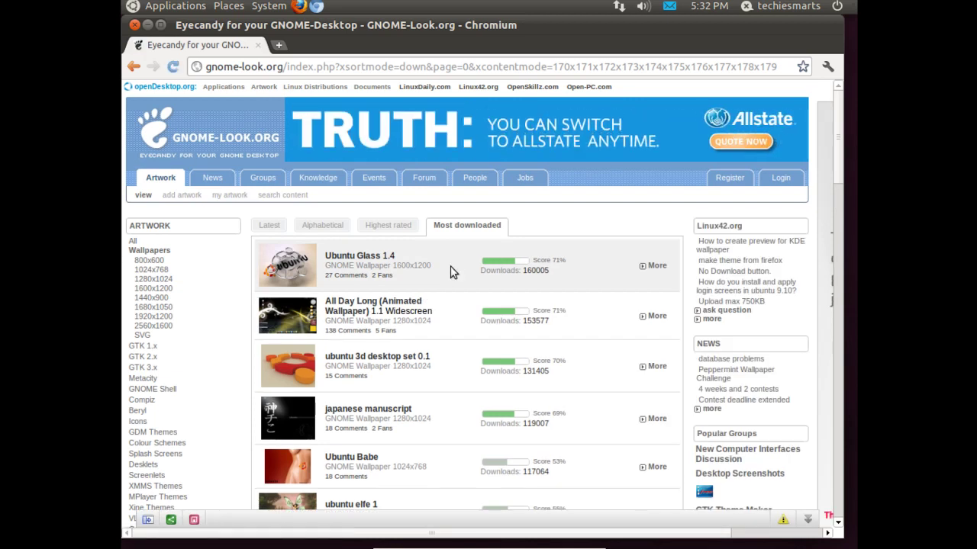
Browse further pages of the most downloaded wallpapers and open the full-size image of the GNOME HD wallpaper.
scroll(450, 272, "down", 6)
scroll(450, 273, "down", 4)
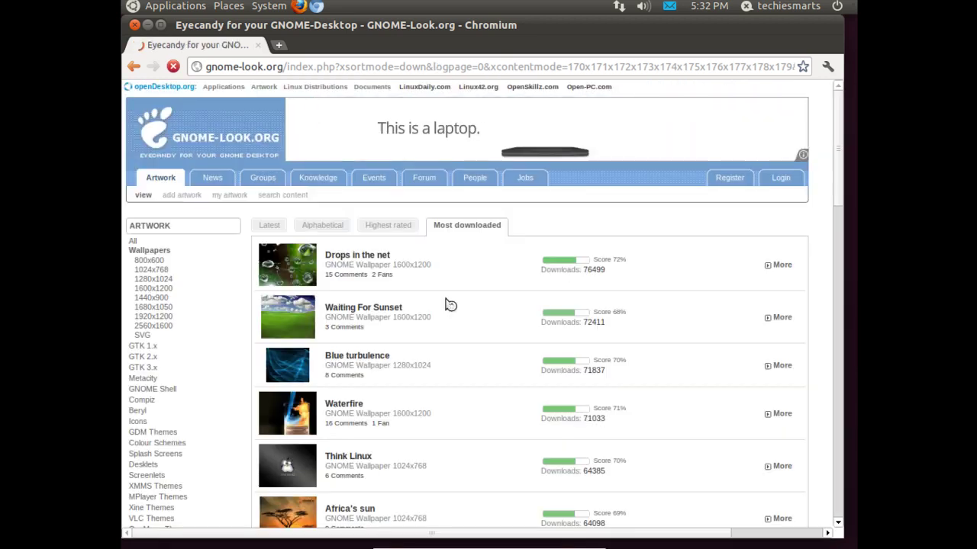
scroll(450, 305, "down", 2)
scroll(451, 304, "down", 2)
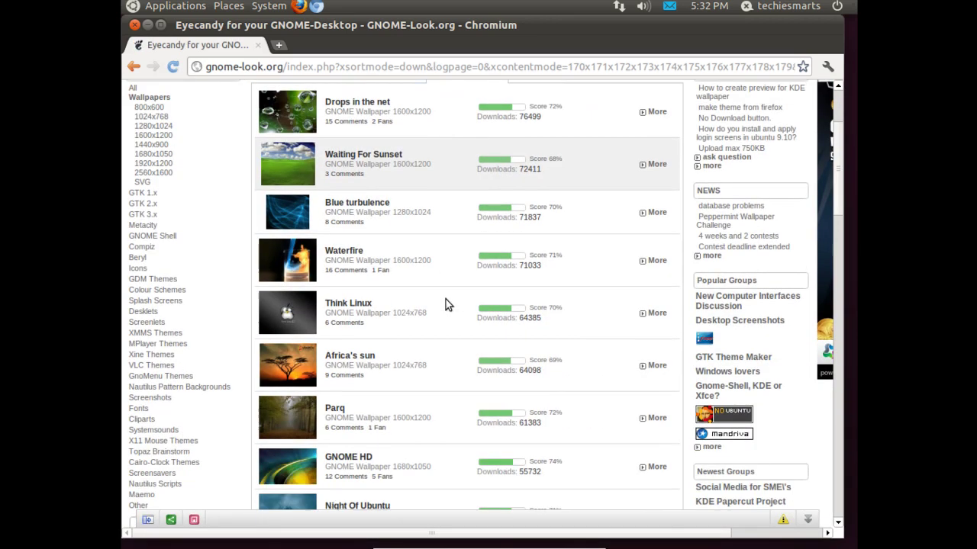
scroll(447, 303, "down", 4)
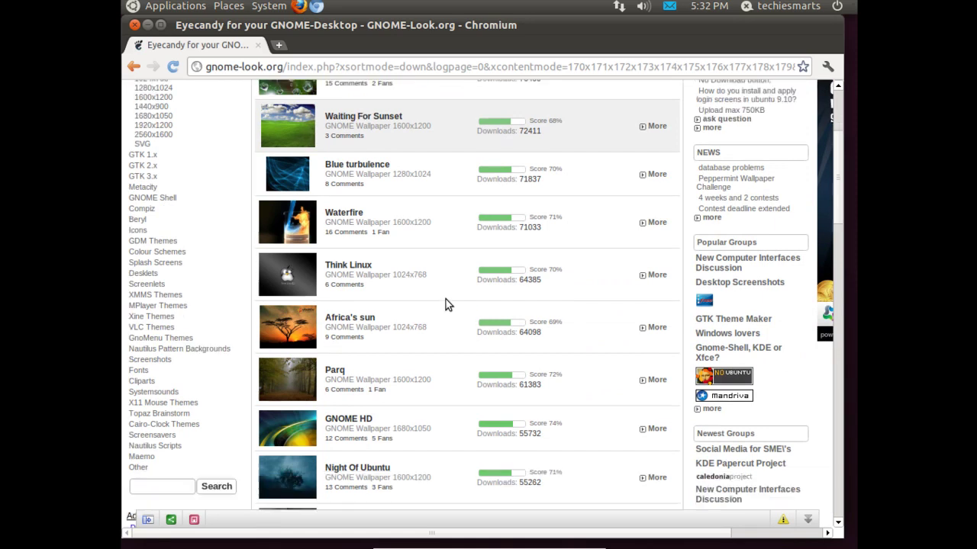
scroll(445, 304, "down", 1)
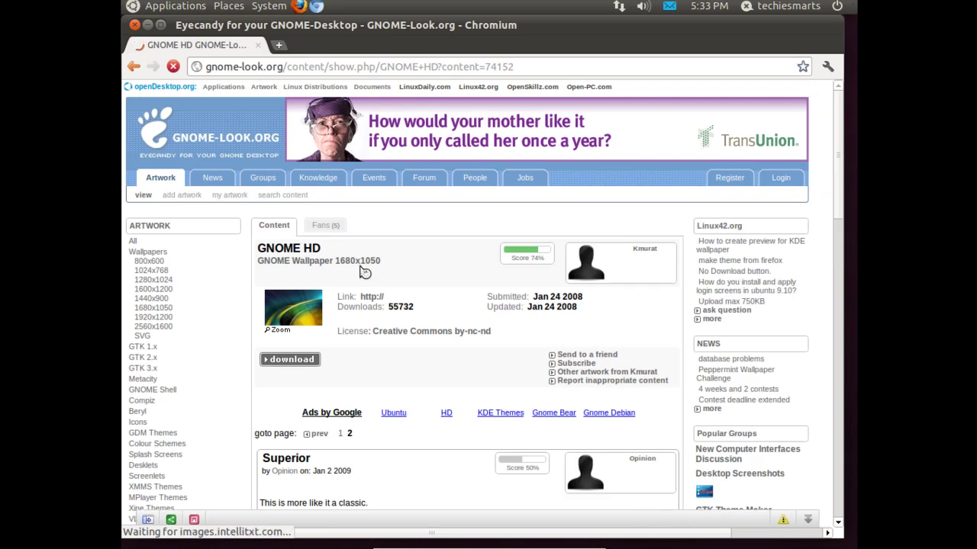
left_click(292, 364)
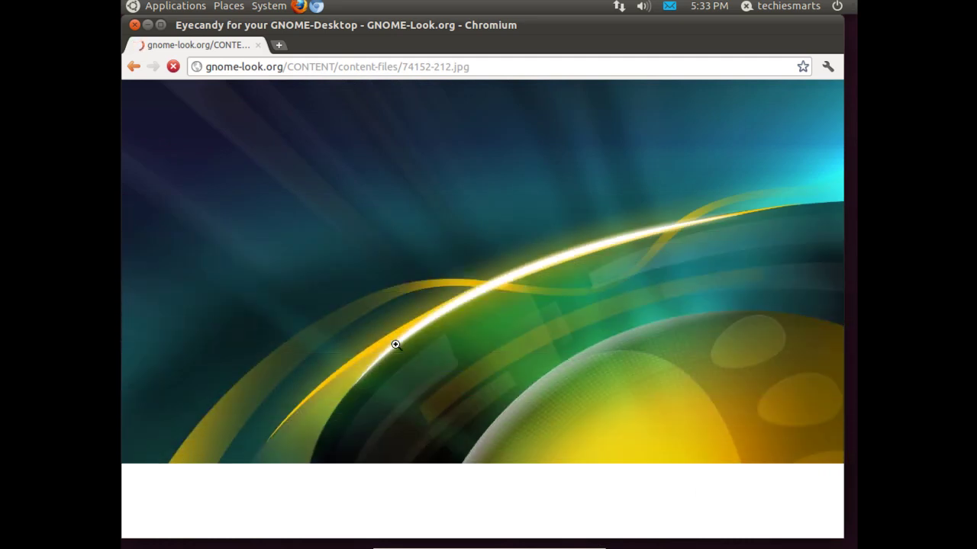
Save the wallpaper image as 74152-212.jpg in a new folder named Wallpapers inside Pictures.
right_click(395, 345)
left_click(416, 356)
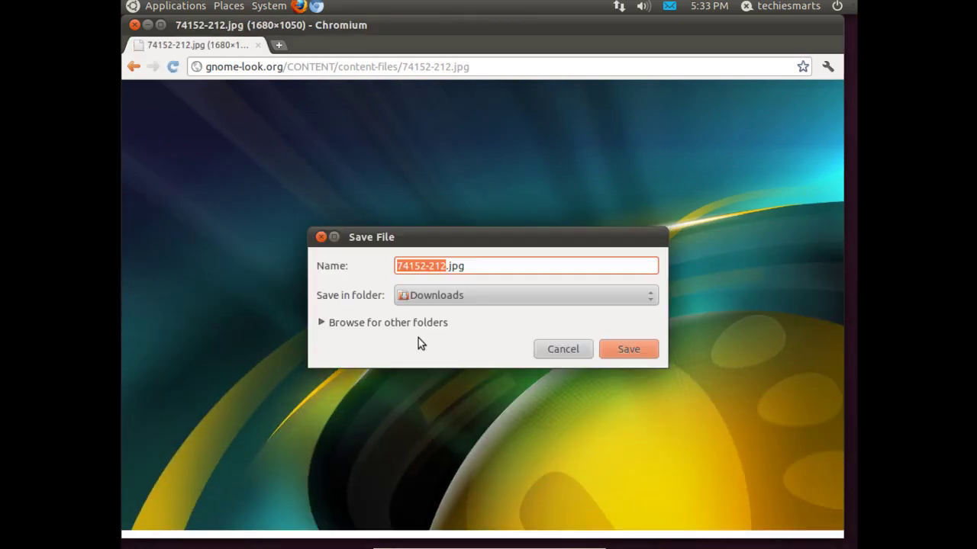
left_click(329, 326)
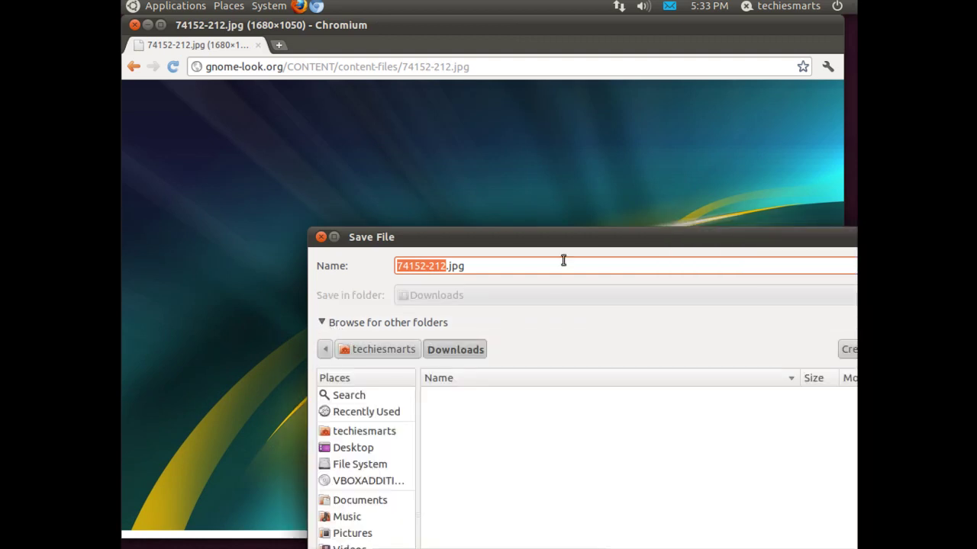
left_click_drag(560, 231, 447, 36)
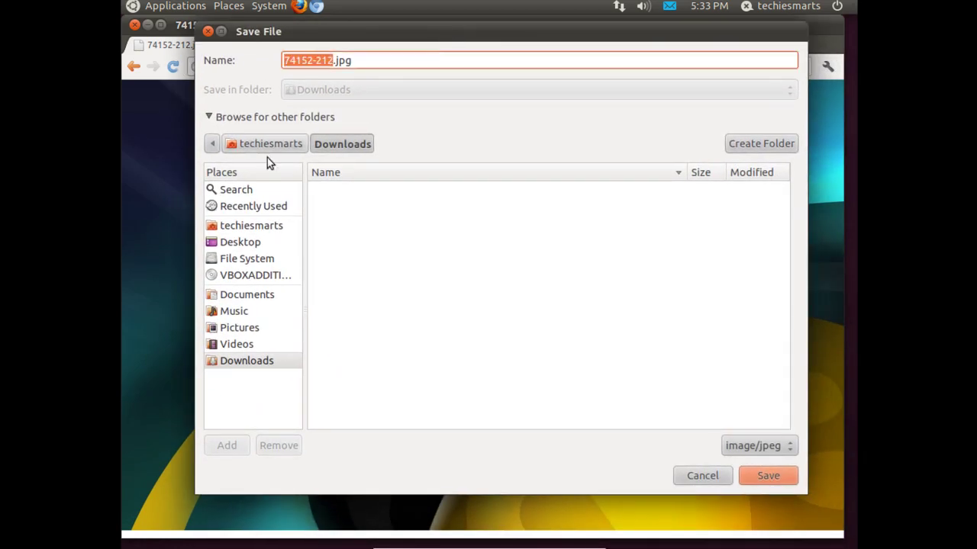
left_click(238, 330)
left_click(744, 147)
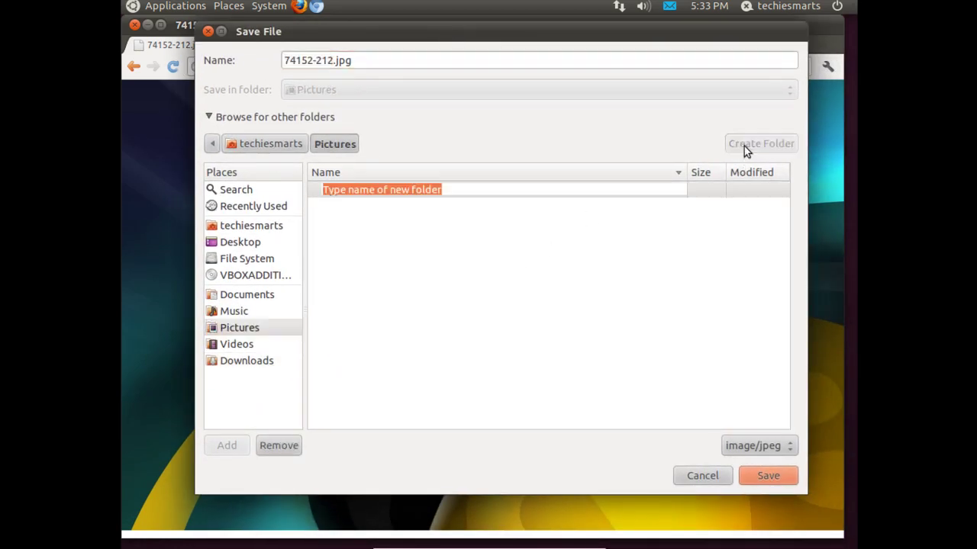
type("Wallpapers")
key("Return")
key("Return")
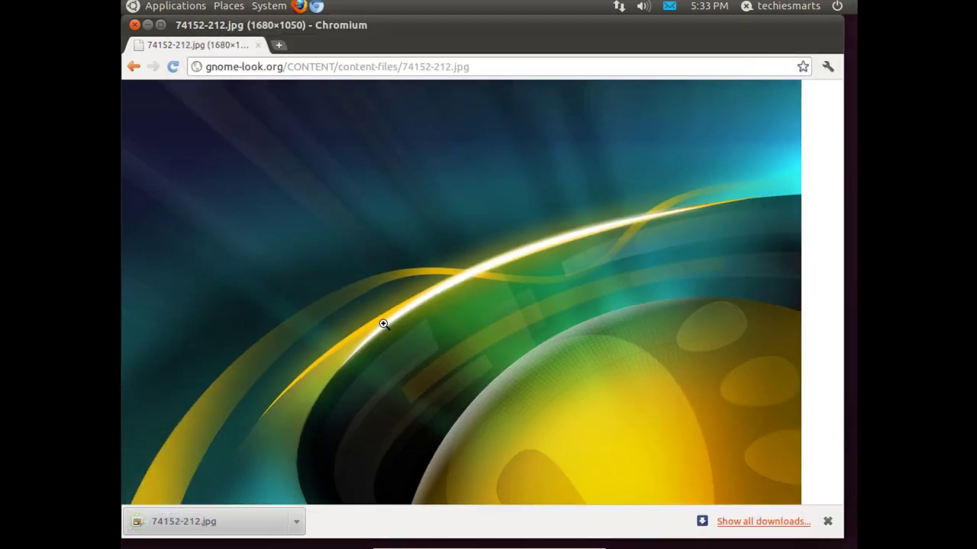
Minimize the browser, set the saved image from the Pictures/Wallpapers folder as the desktop background and close the appearance preferences.
left_click(148, 25)
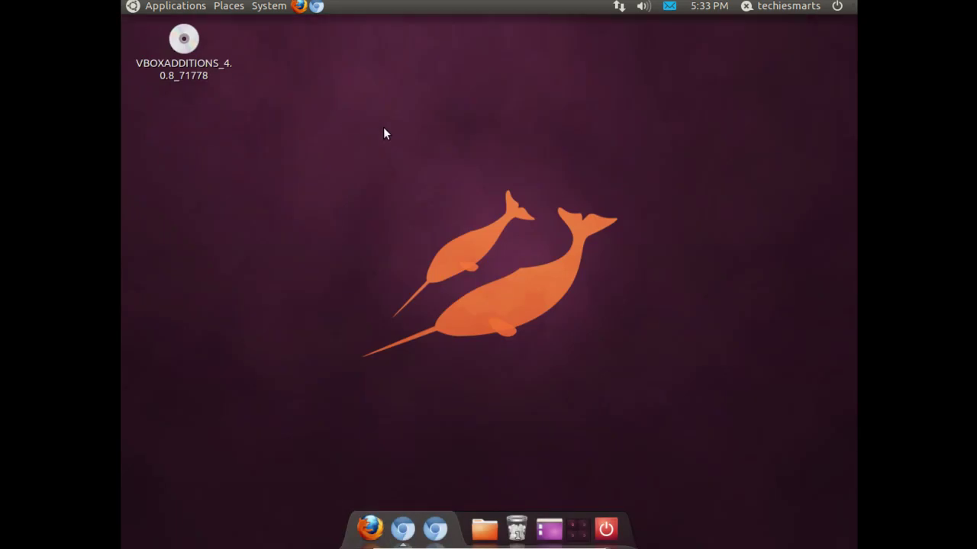
right_click(395, 131)
left_click(446, 255)
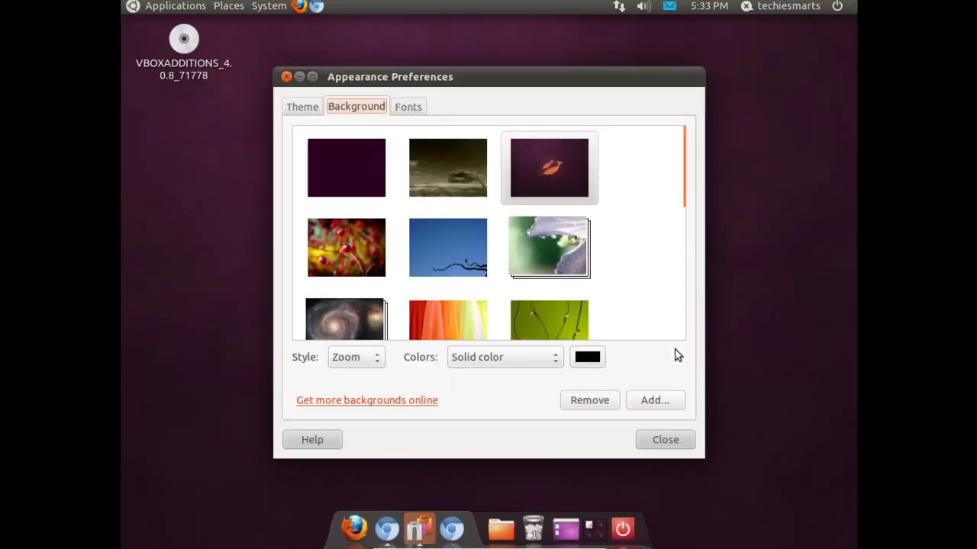
left_click_drag(685, 192, 676, 364)
left_click(643, 399)
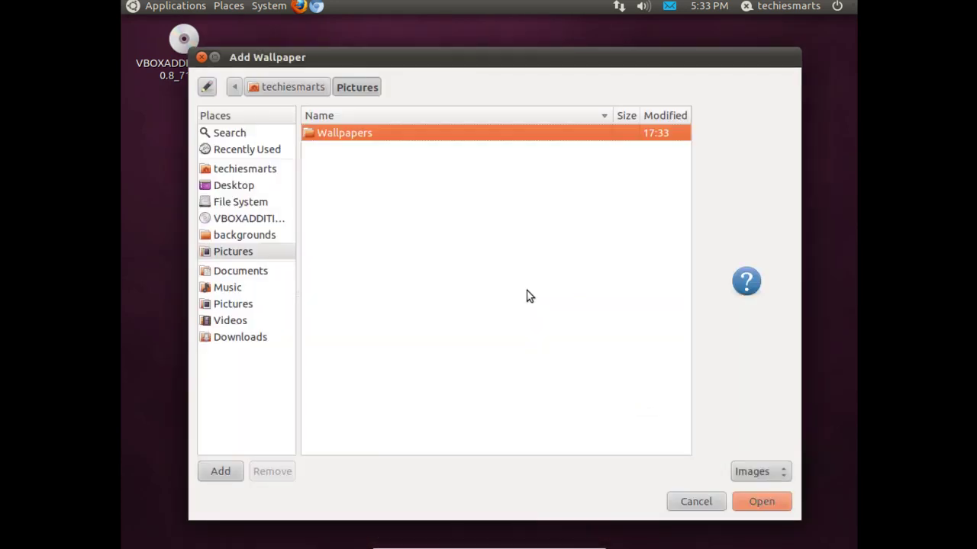
double_click(359, 133)
double_click(355, 134)
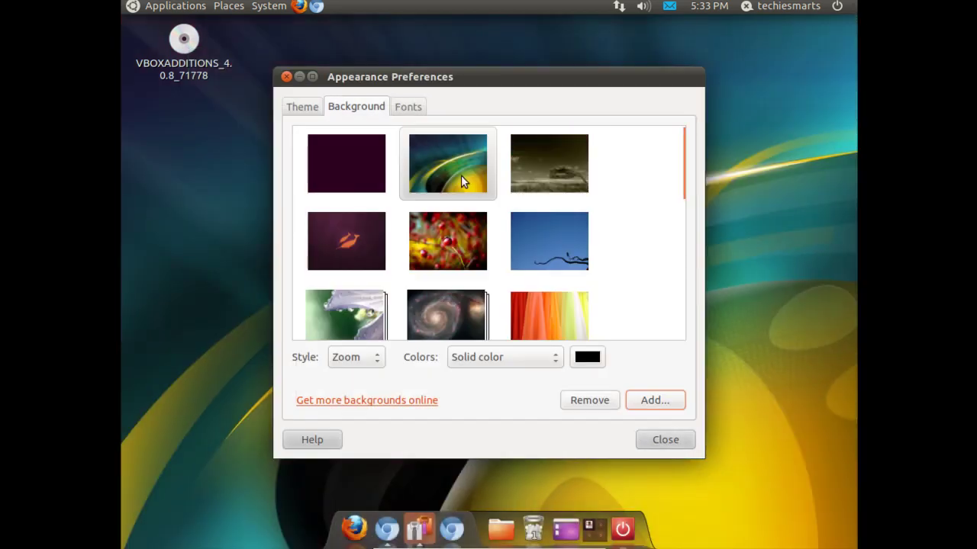
left_click(658, 440)
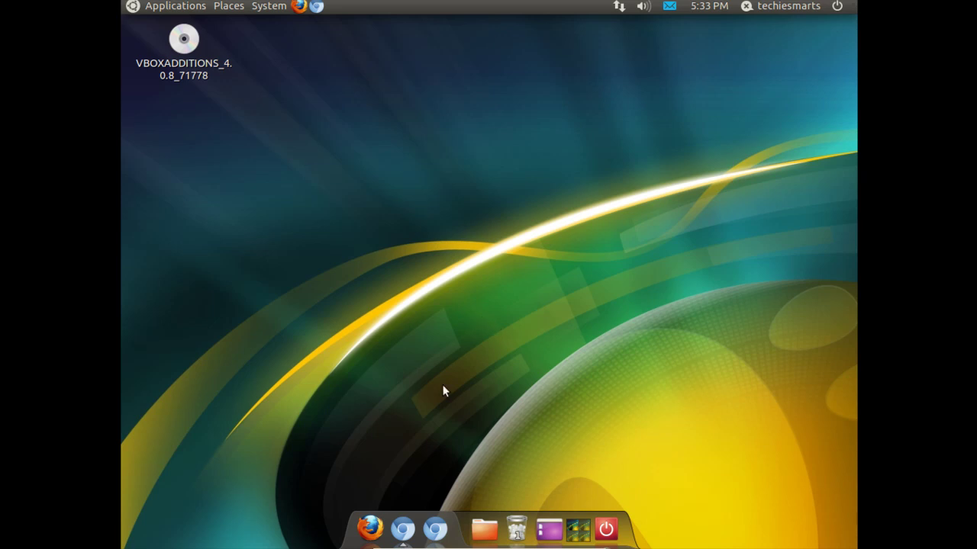
Try out the dock by showing and hiding the Chromium window and opening the Trash folder.
left_click(403, 528)
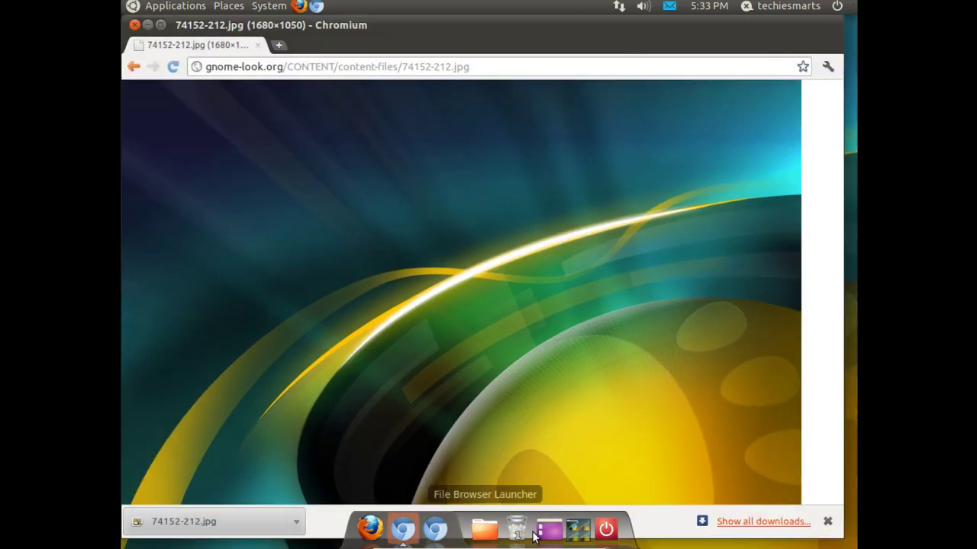
left_click(584, 538)
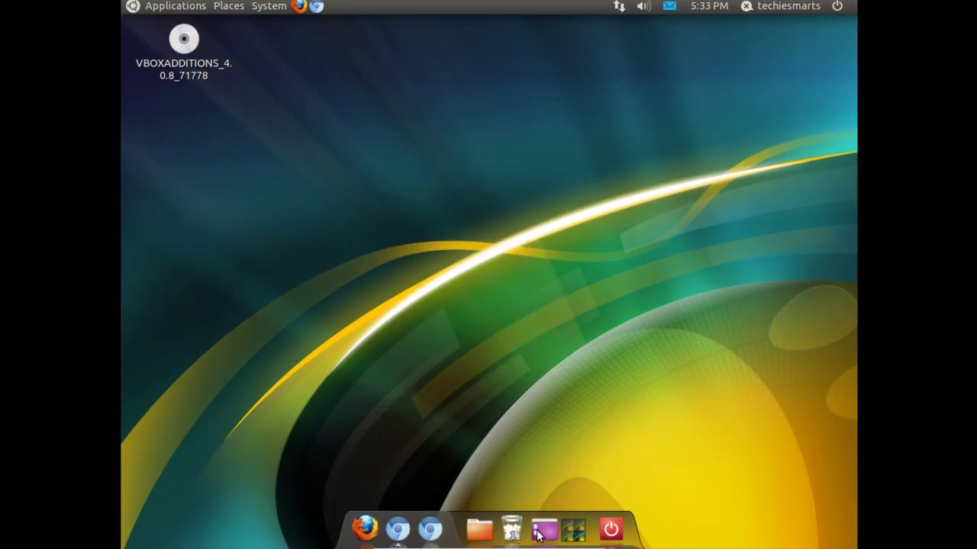
left_click(546, 534)
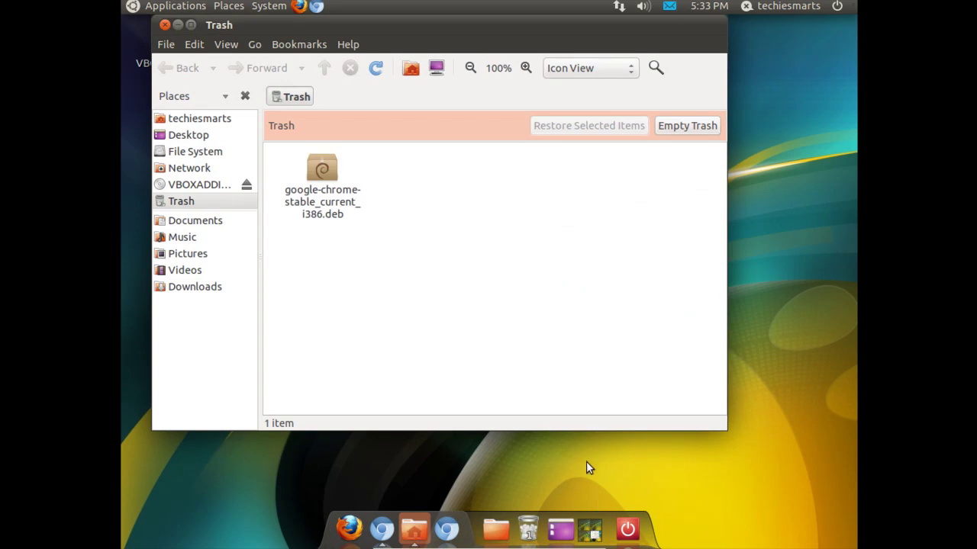
left_click(591, 531)
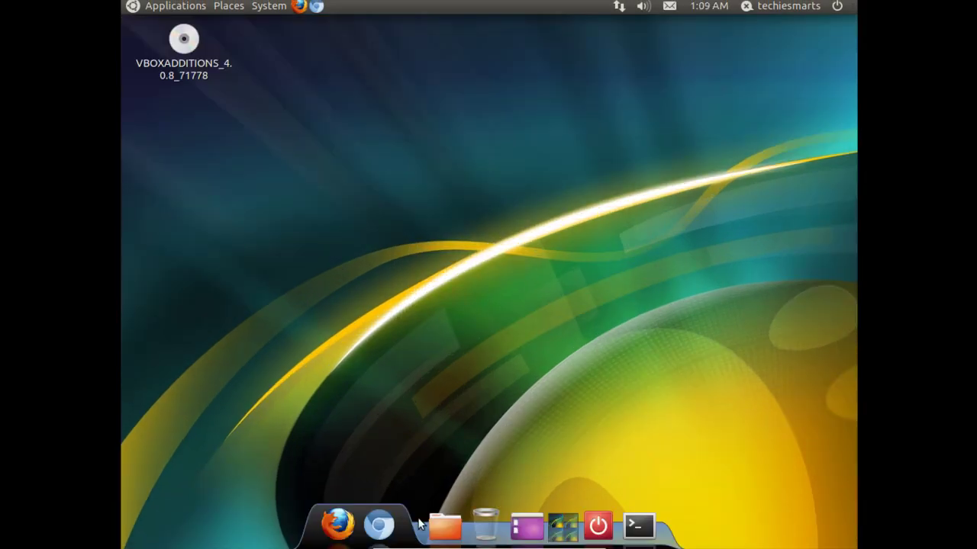
Install the dock theme Maverido2.tgz from the AWN Themes/Maverido2 folder and select it in the theme list.
right_click(419, 523)
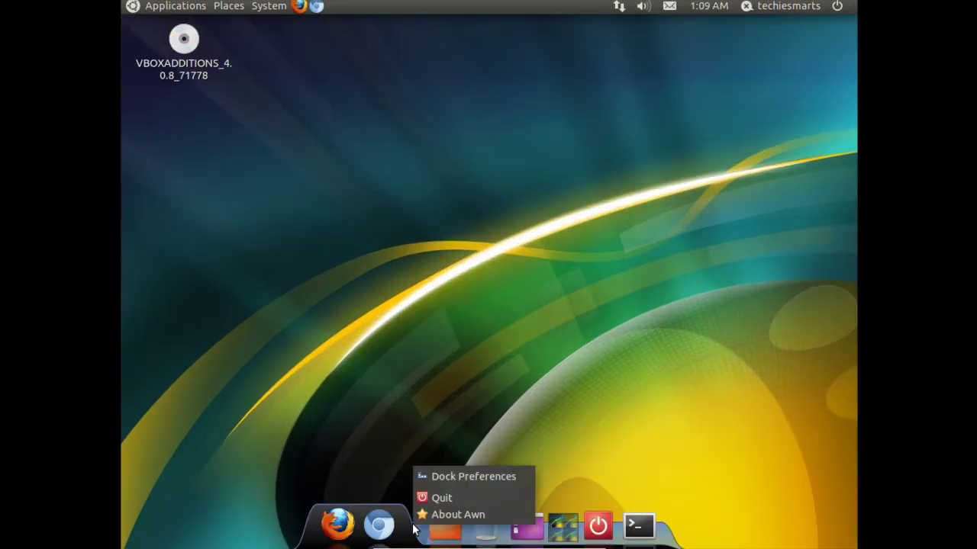
left_click(445, 467)
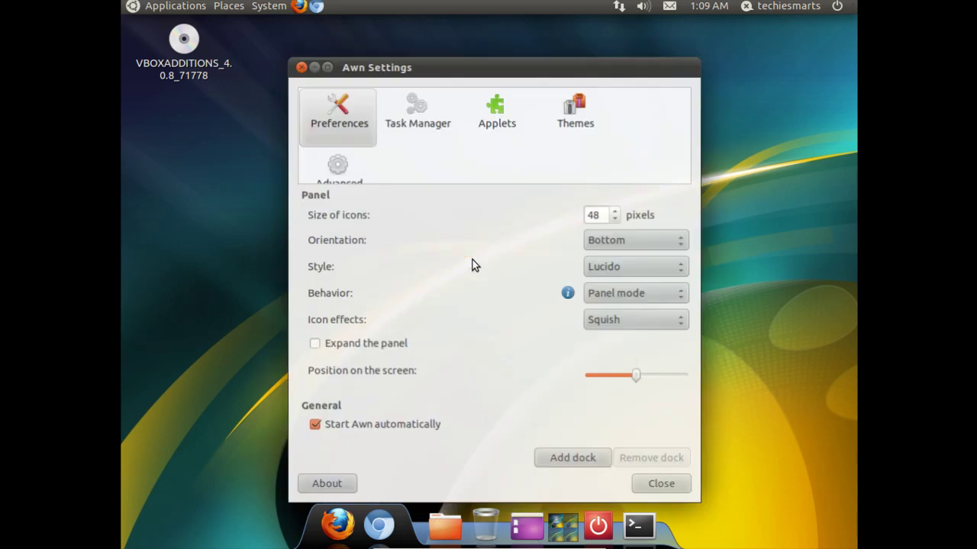
left_click(575, 120)
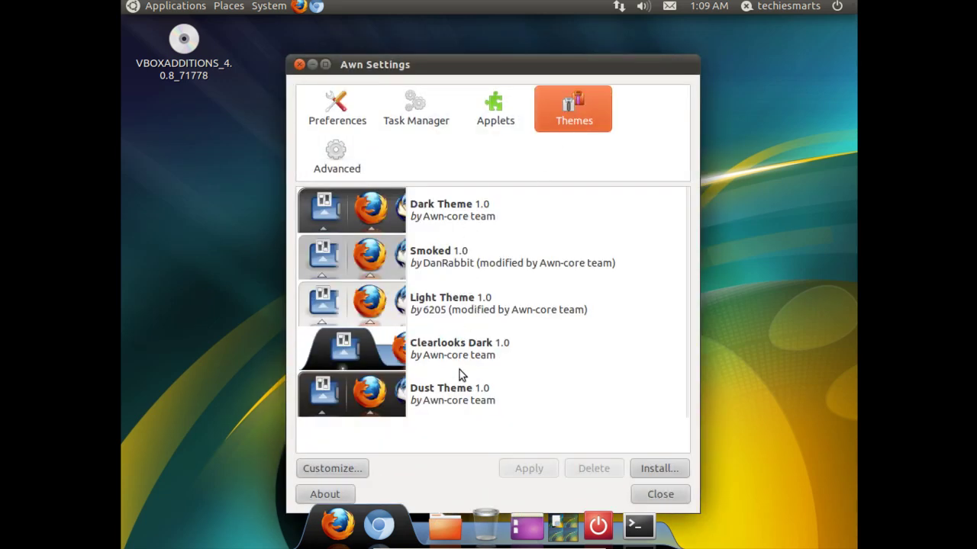
left_click(650, 471)
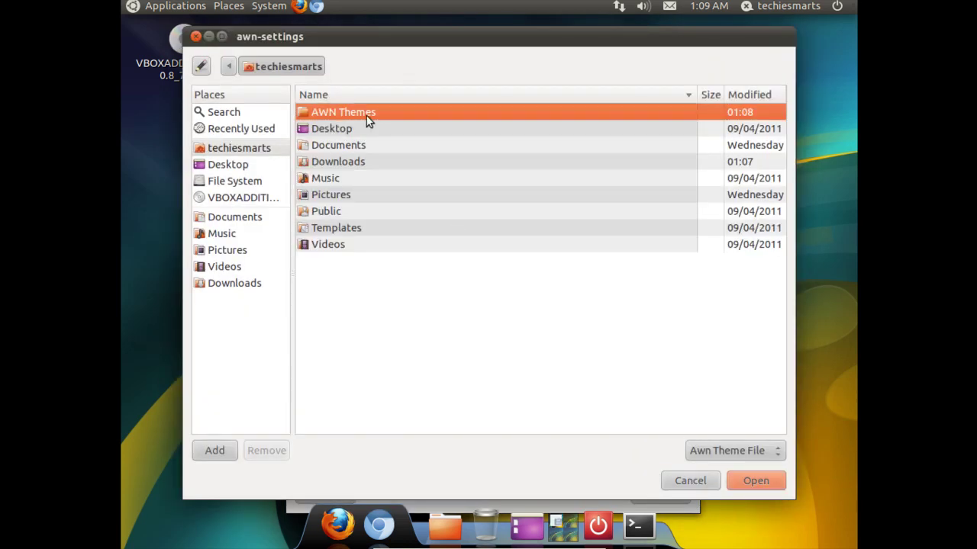
double_click(366, 112)
double_click(347, 115)
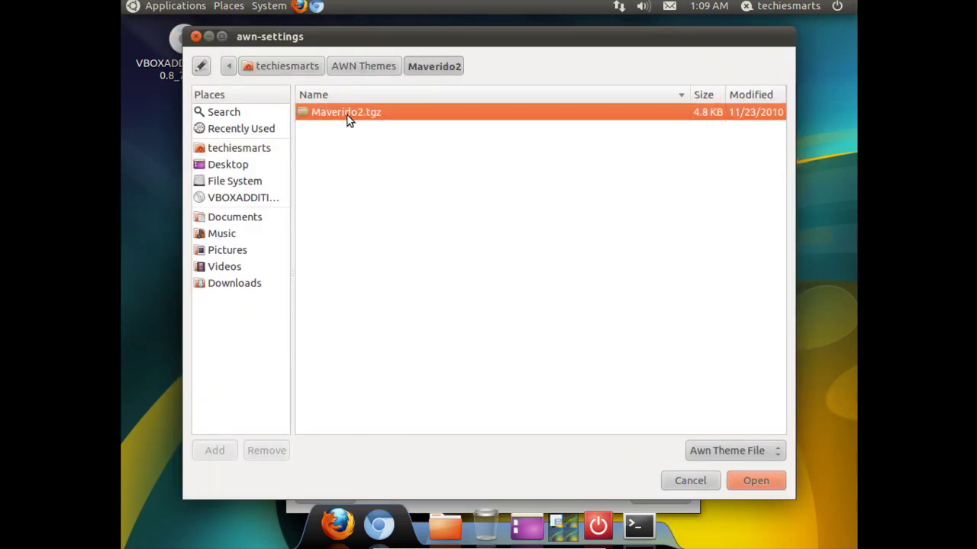
double_click(336, 114)
left_click(371, 434)
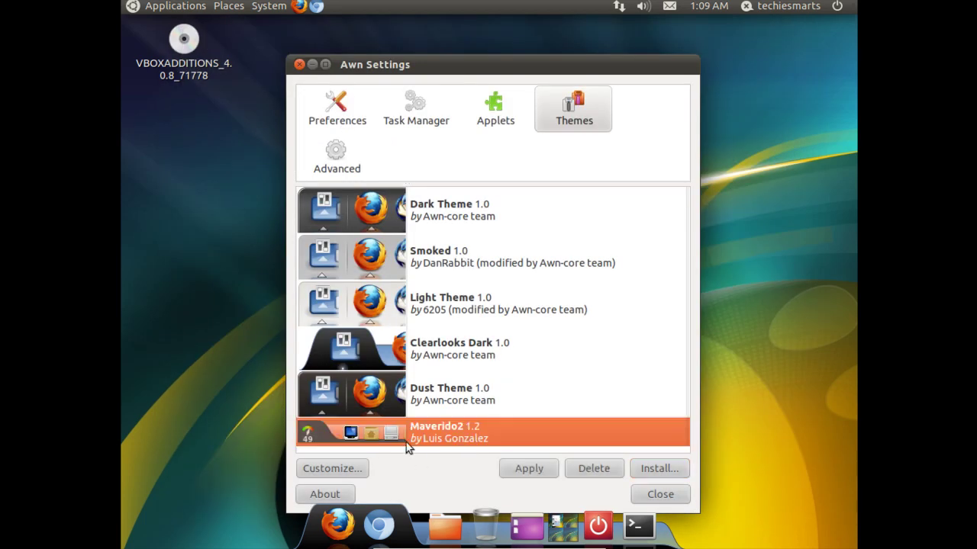
Apply the Maverido2 theme to the dock and close the dock settings.
left_click(528, 471)
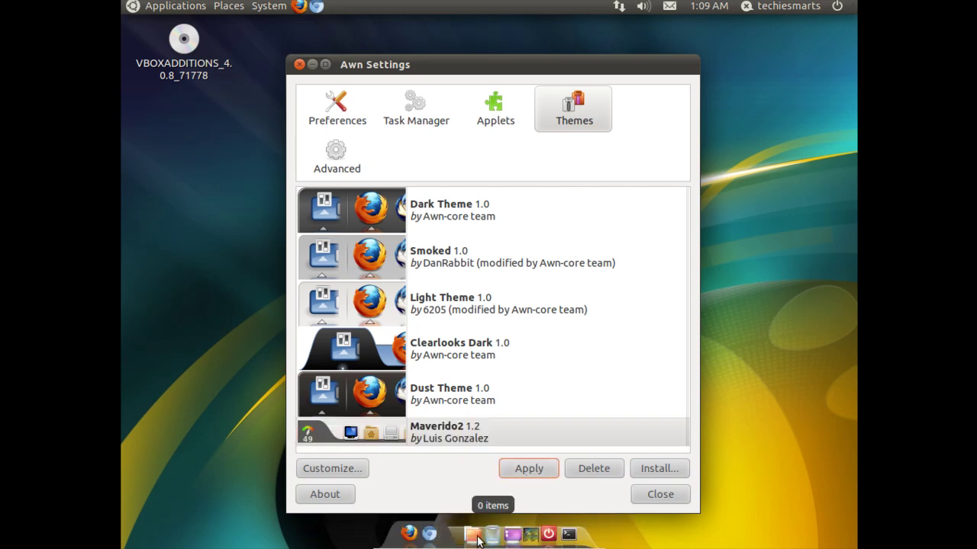
left_click(653, 495)
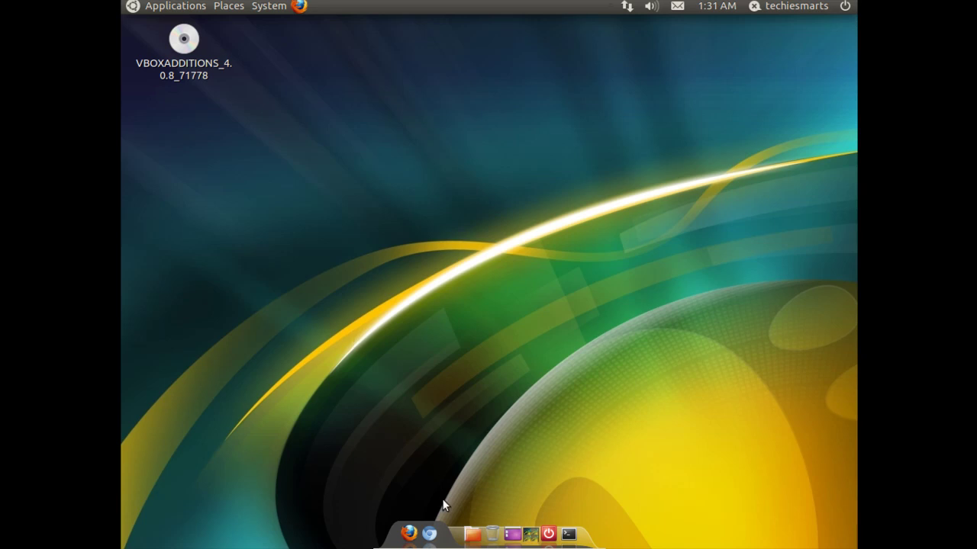
Turn off Start Awn automatically in the dock preferences and close the settings.
right_click(448, 534)
left_click(462, 478)
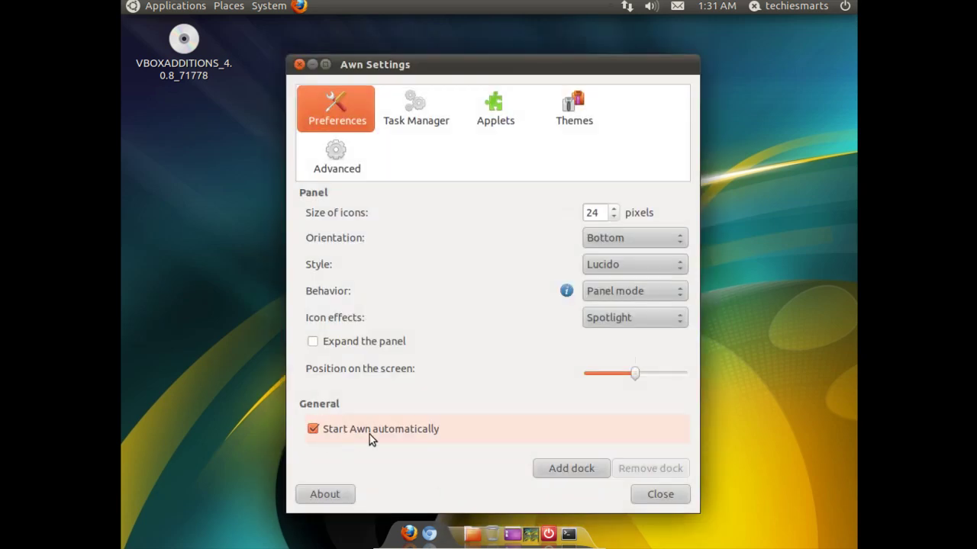
left_click(313, 430)
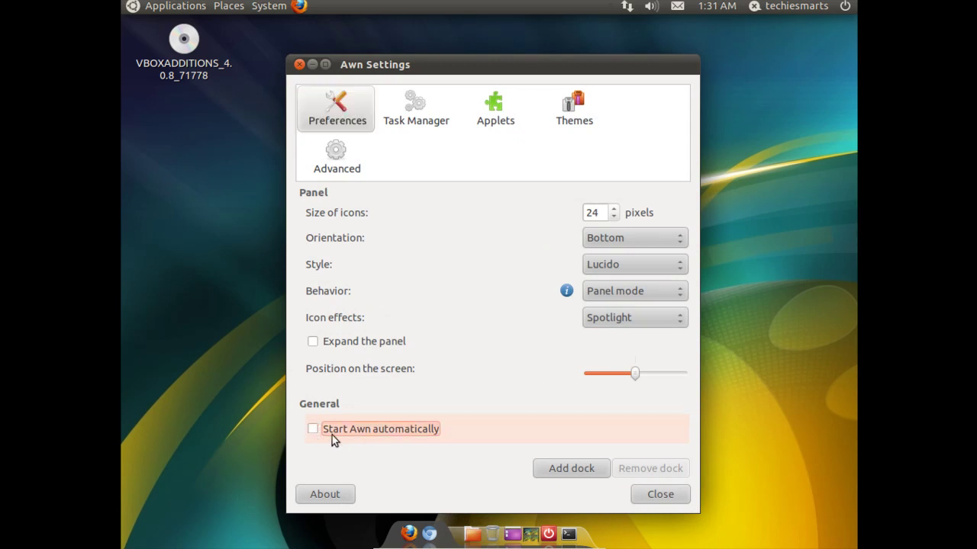
left_click(645, 497)
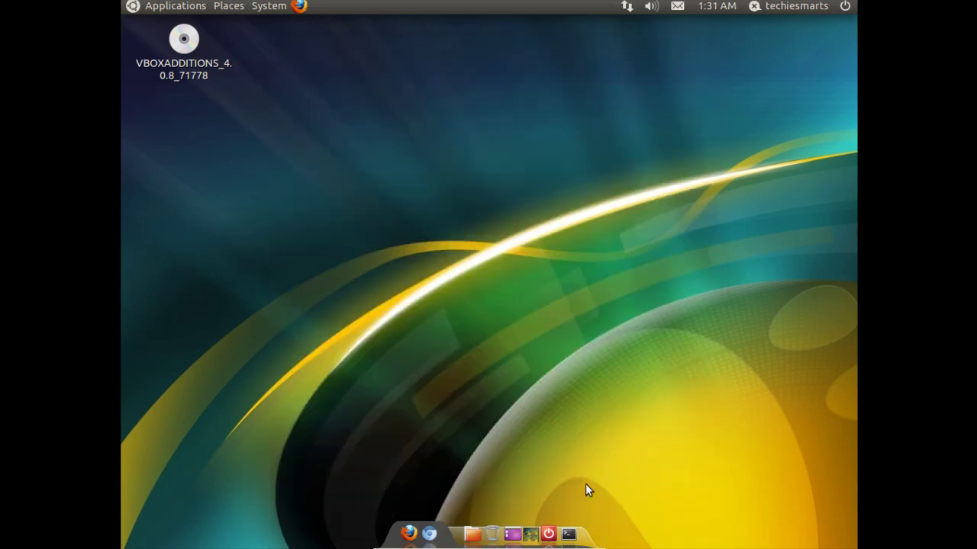
Open a Terminal, widen its window and run gconftool-2 --recursive-unset /apps/panel to reset the panel settings.
left_click(175, 6)
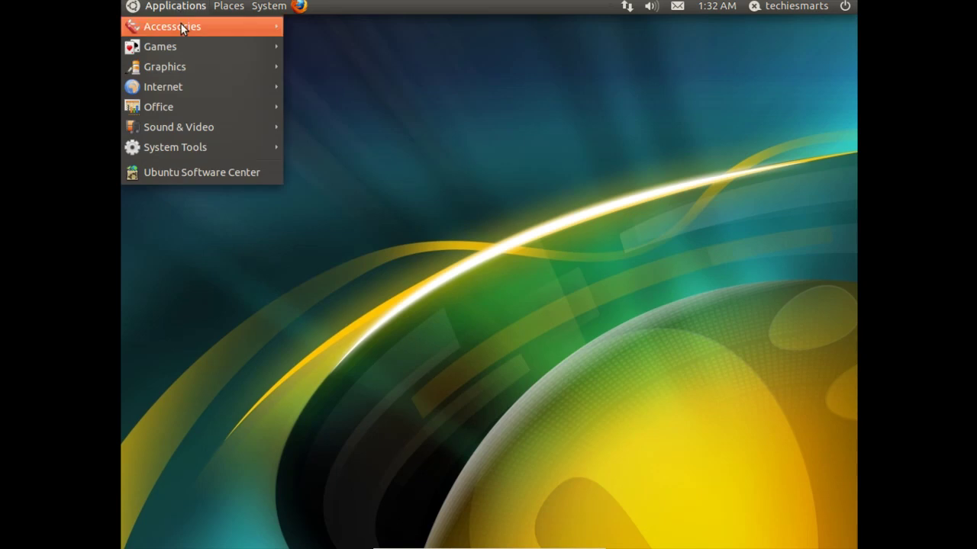
mouse_move(169, 26)
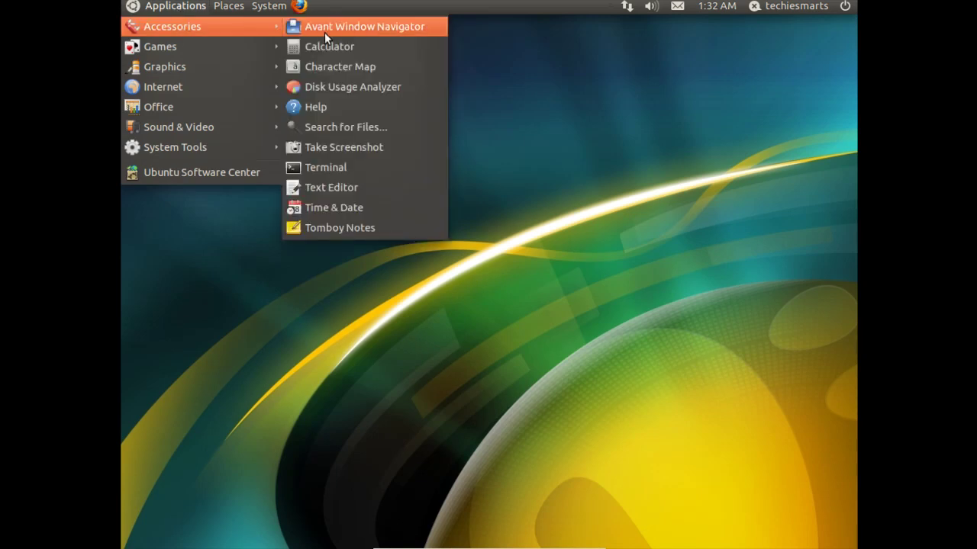
left_click(346, 167)
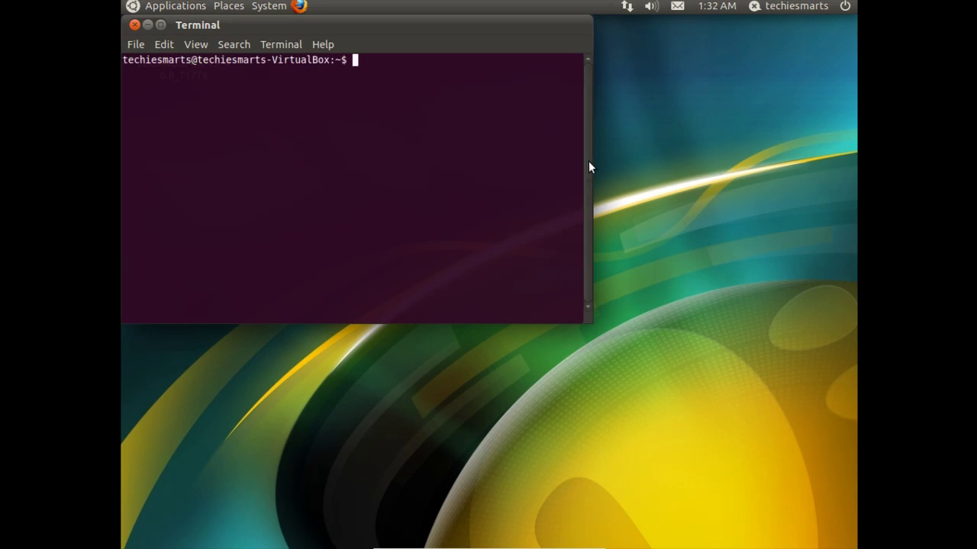
left_click_drag(590, 162, 822, 174)
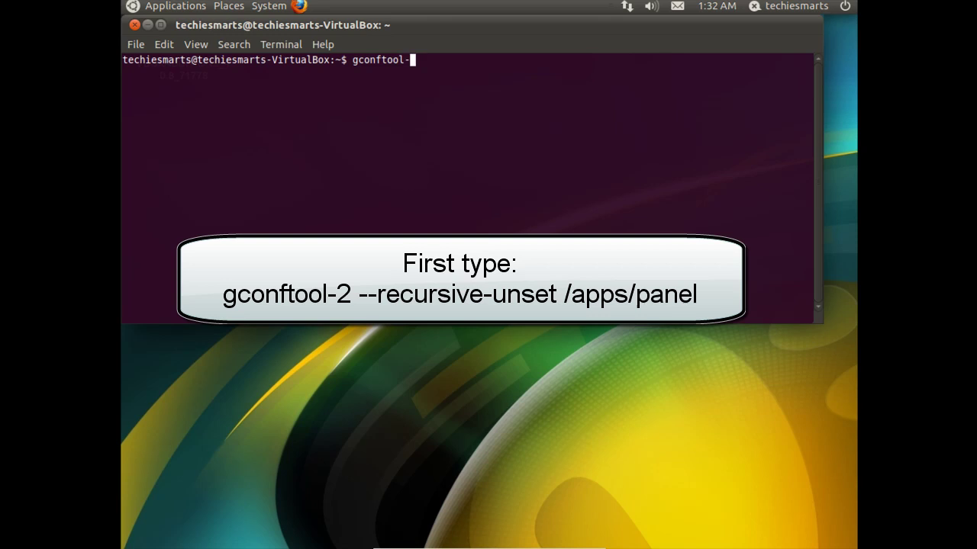
type("--recu")
type("rsive")
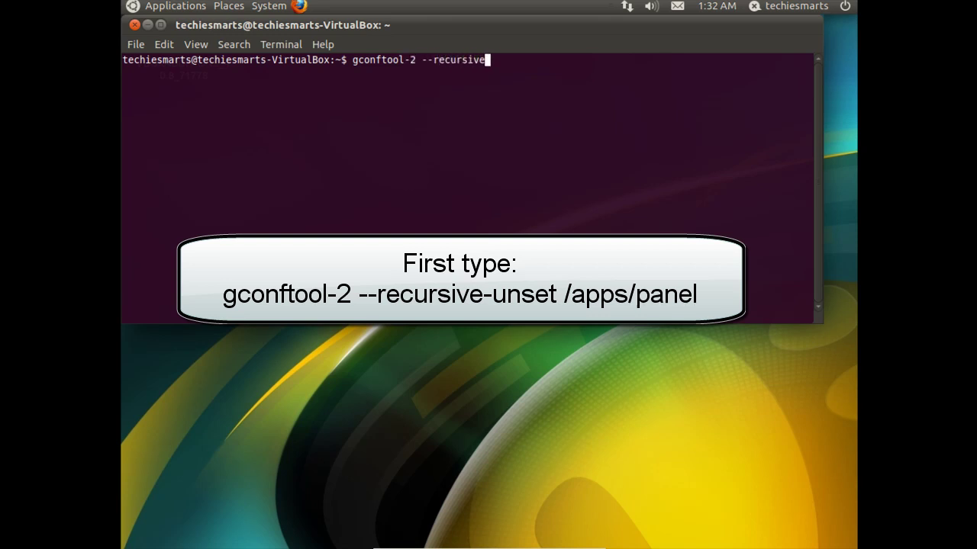
type("-unset /apps/")
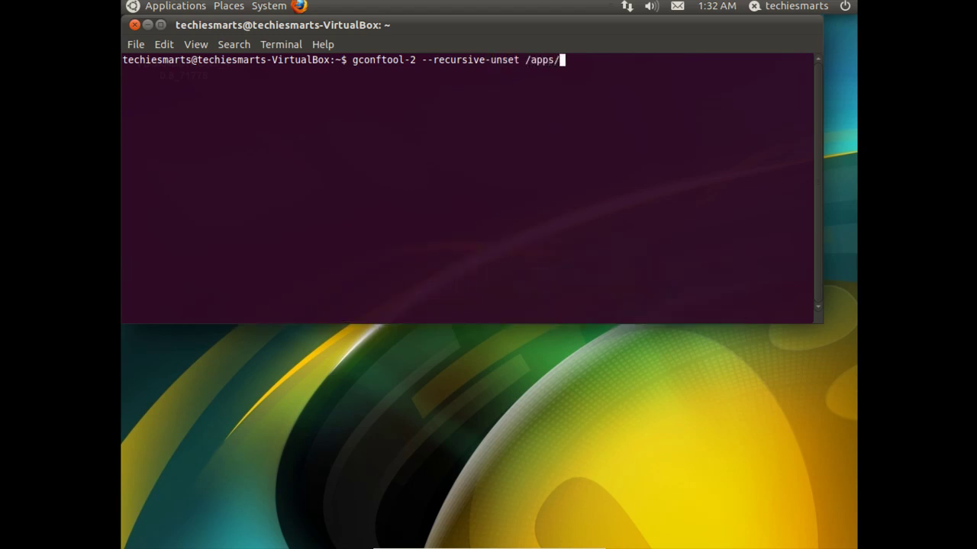
type("panel")
key("Return")
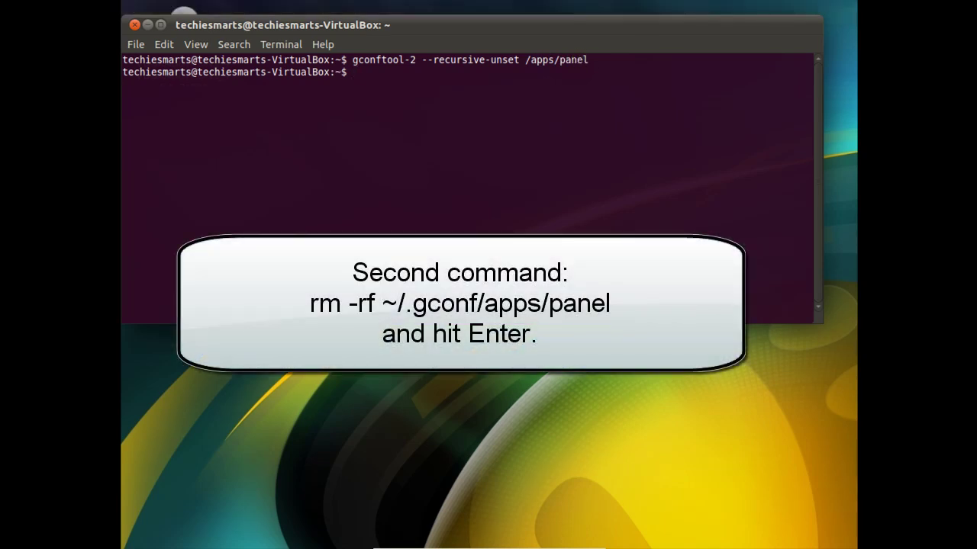
Delete the stored panel configuration by running rm -rf ~/.gconf/apps/panel.
type("rm -rf ~/.gconf/apps")
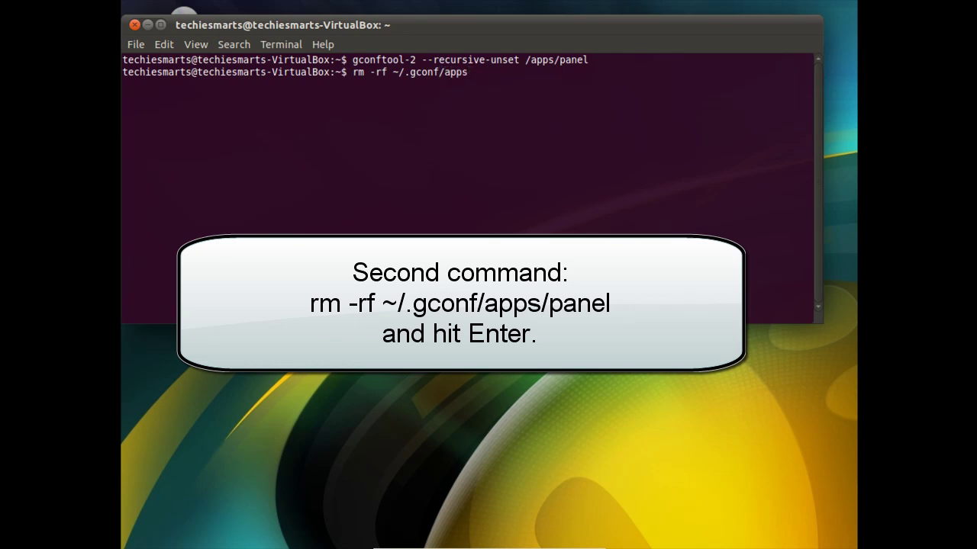
type("/panel")
key("Return")
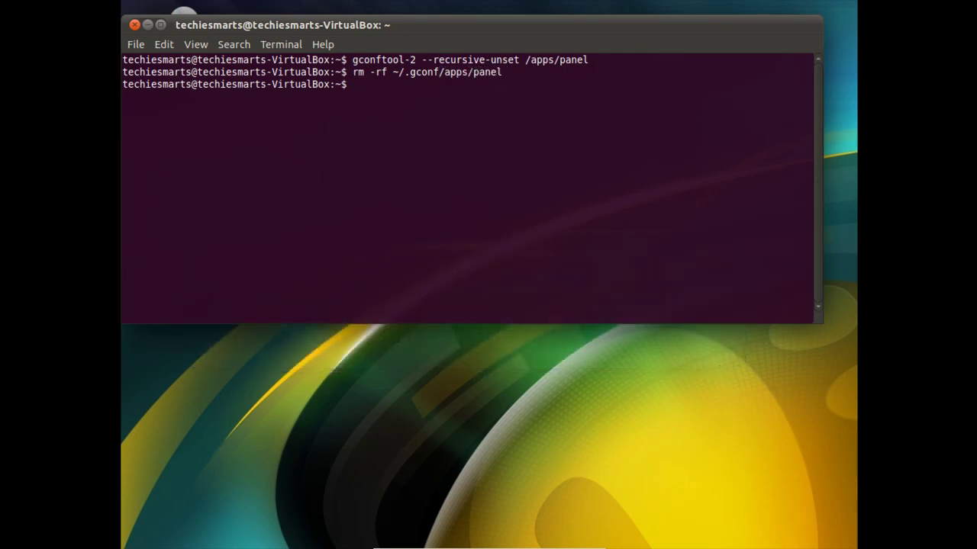
Restart the desktop panels with pkill gnome-panel and exit the Terminal session.
type("pkill")
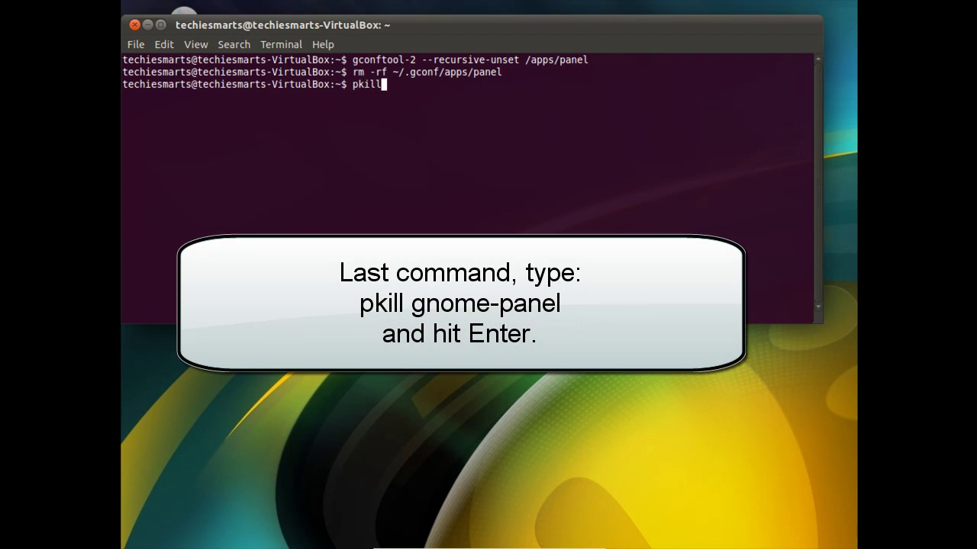
type("gno")
key("BackSpace")
type("ome-panel")
key("Return")
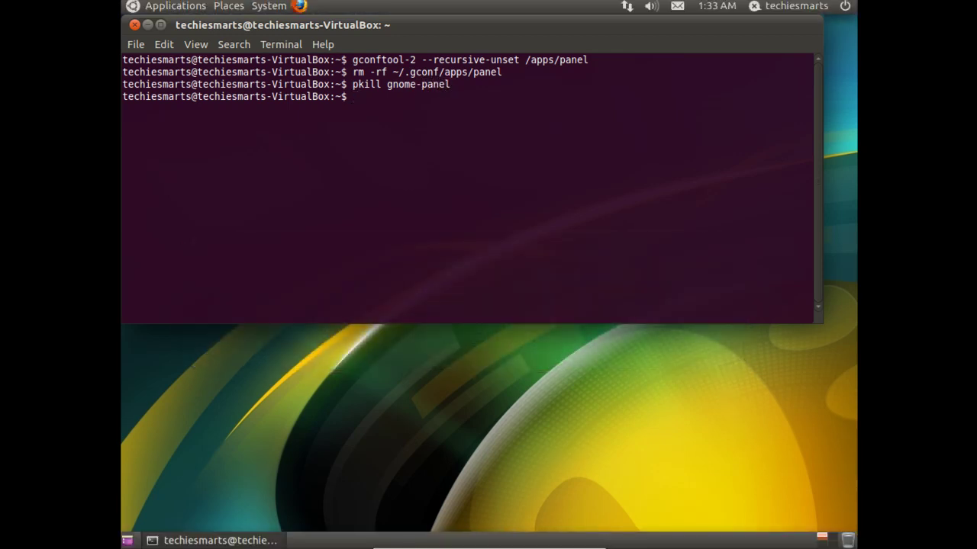
type("exit")
key("Return")
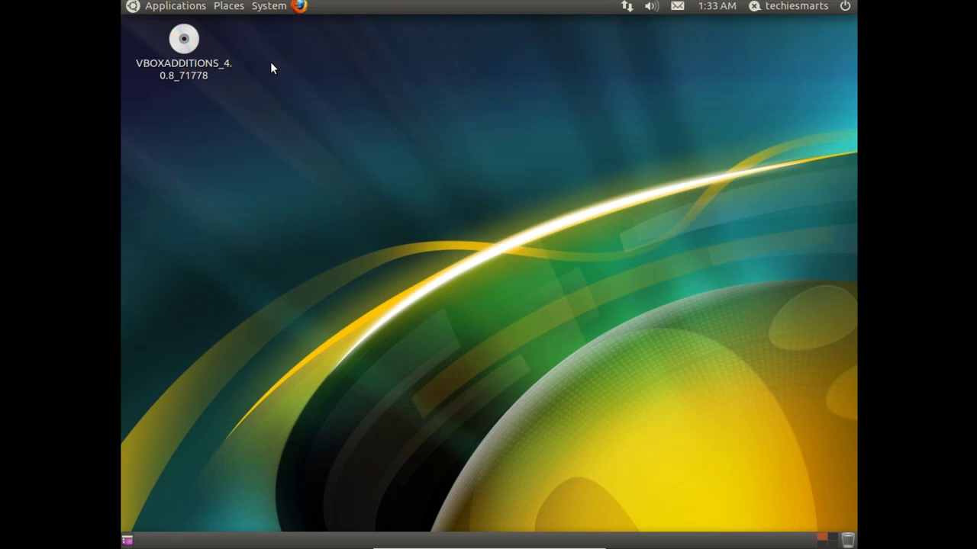
Add a Chromium Web Browser launcher from the Internet applications to the upper panel and move it next to the Firefox icon.
right_click(309, 8)
left_click(333, 17)
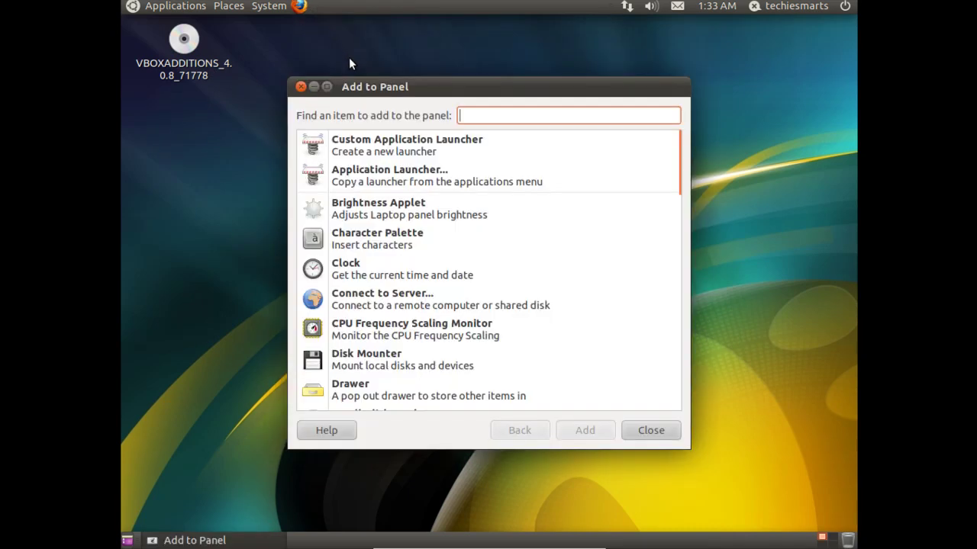
left_click(395, 183)
left_click(597, 432)
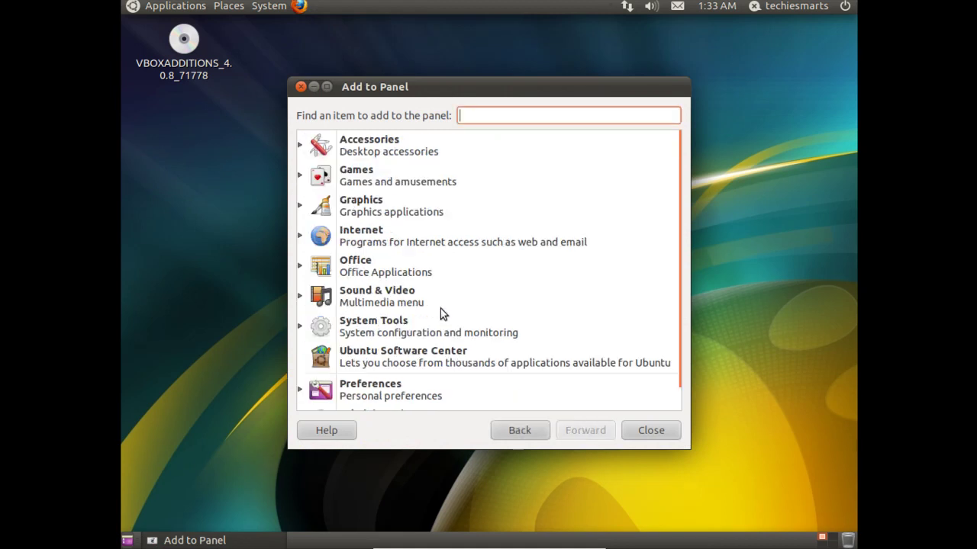
left_click(306, 236)
left_click(374, 280)
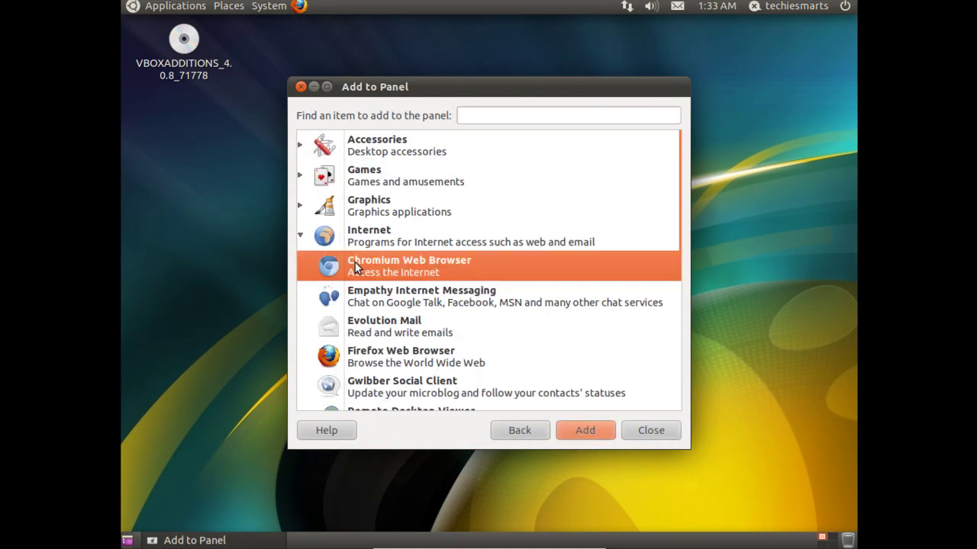
left_click(578, 433)
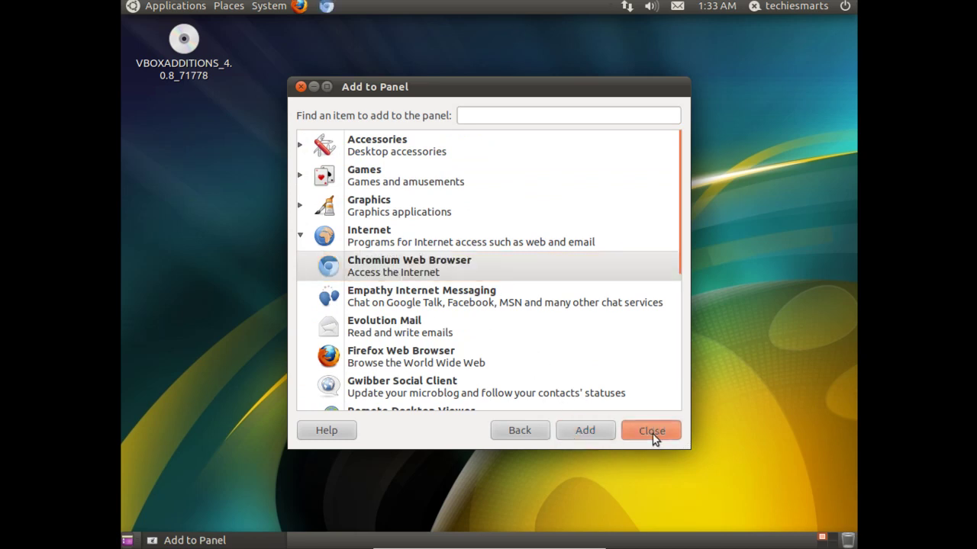
left_click(649, 430)
mouse_move(326, 6)
left_mouse_down()
mouse_move(322, 18)
mouse_move(311, 16)
left_mouse_up()
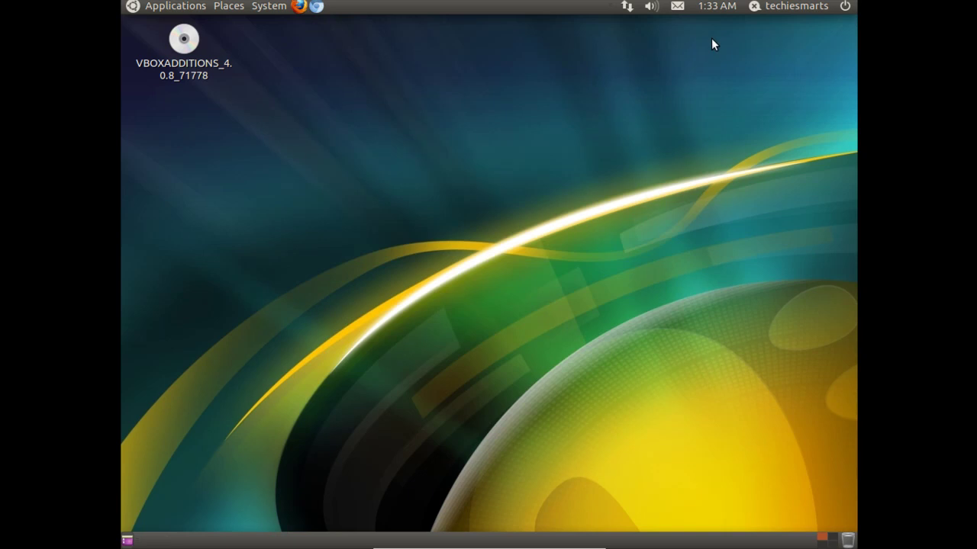
left_click(676, 8)
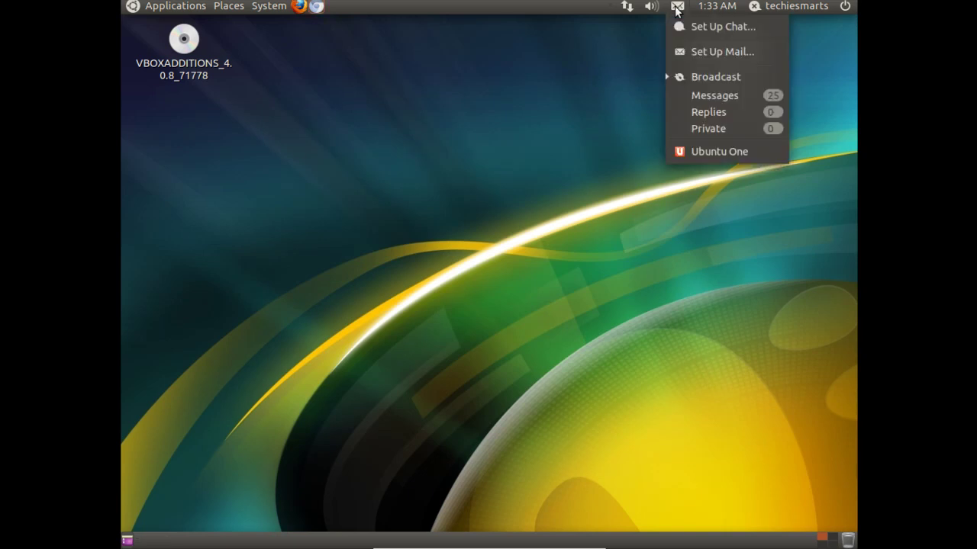
left_click(676, 8)
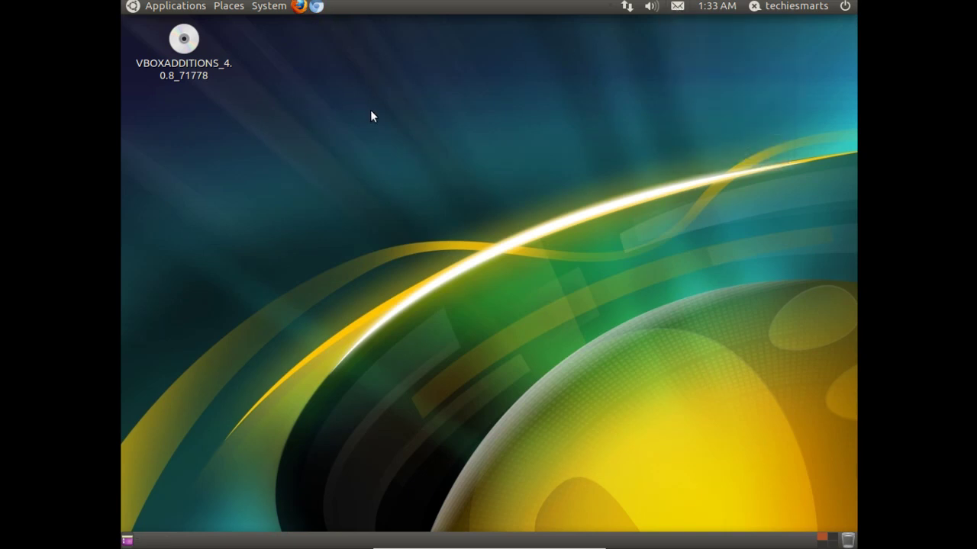